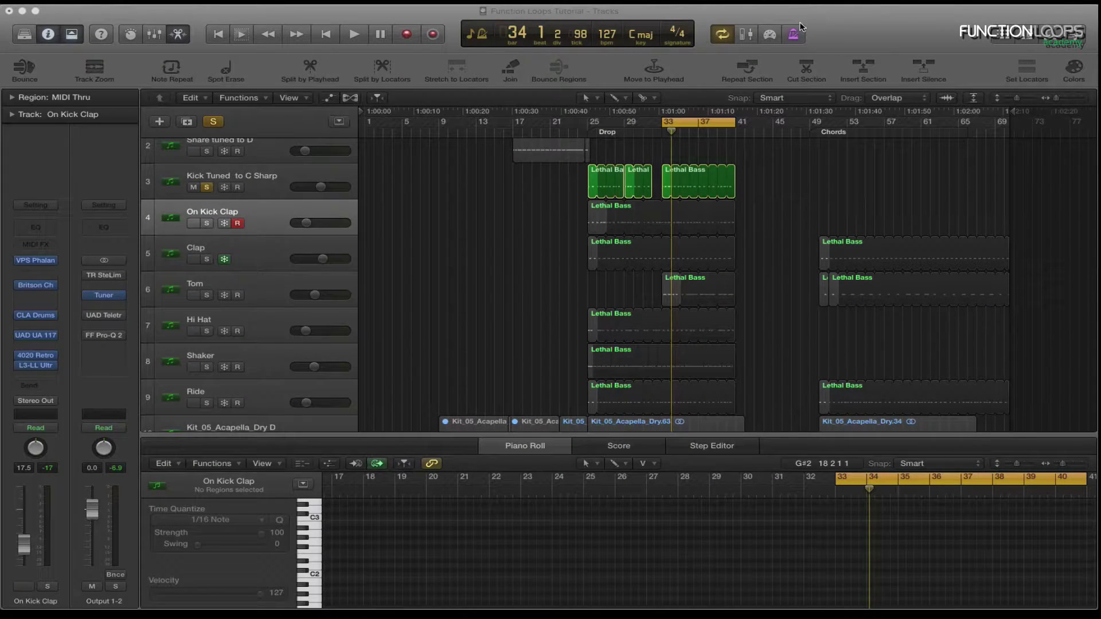
# Play the kick track over the drop loop and solo the On Kick Clap, Clap, Tom and Hi Hat tracks one by one
pyautogui.click(280, 186)
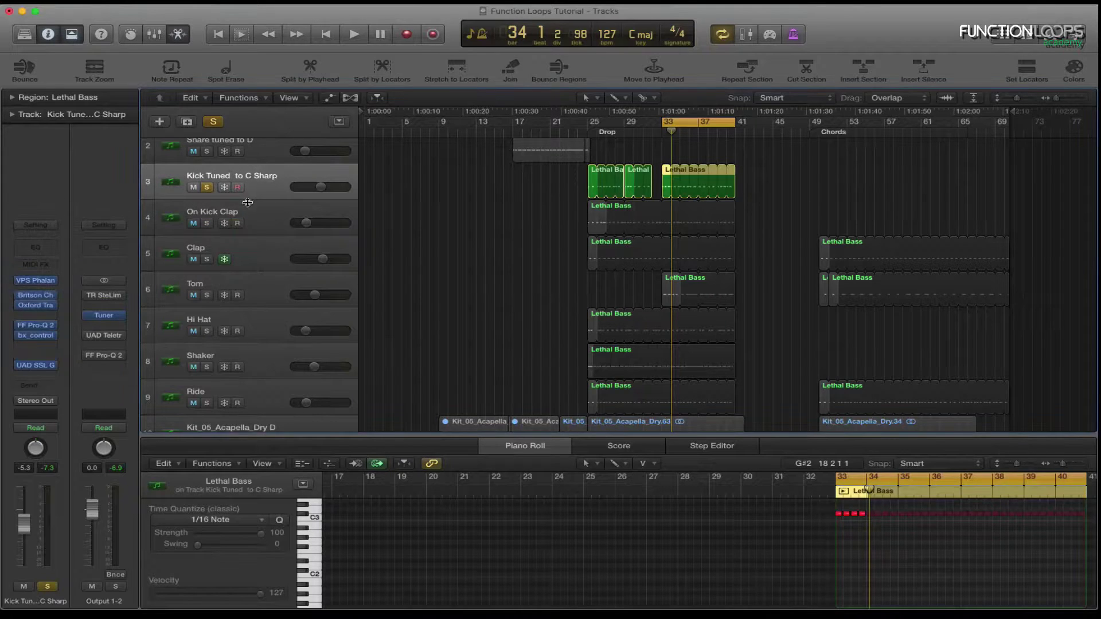
pyautogui.press('space')
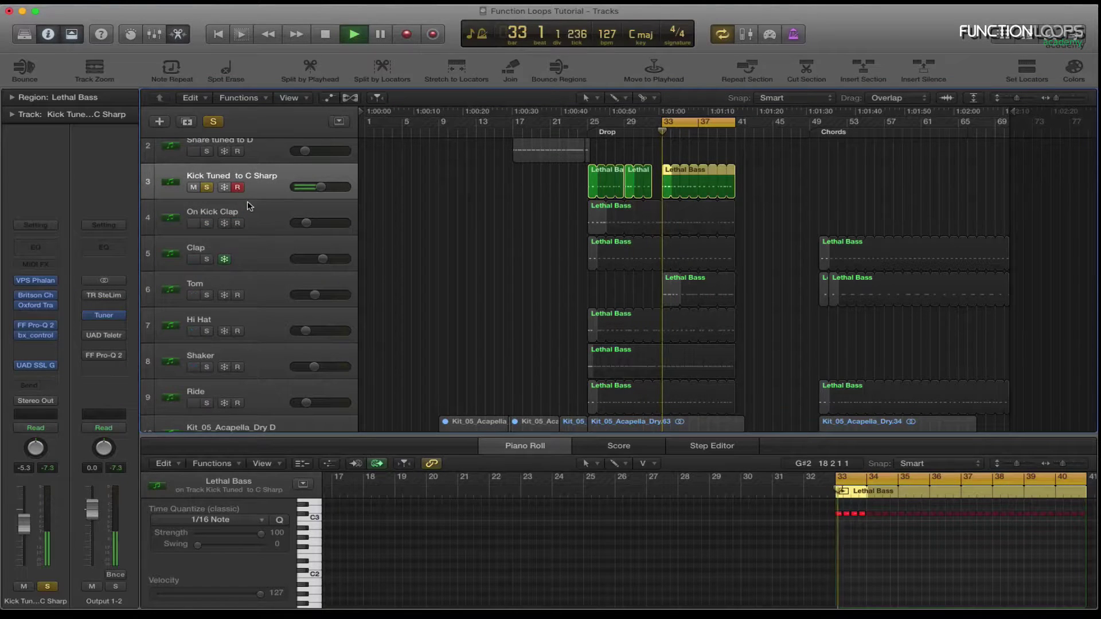
pyautogui.click(208, 224)
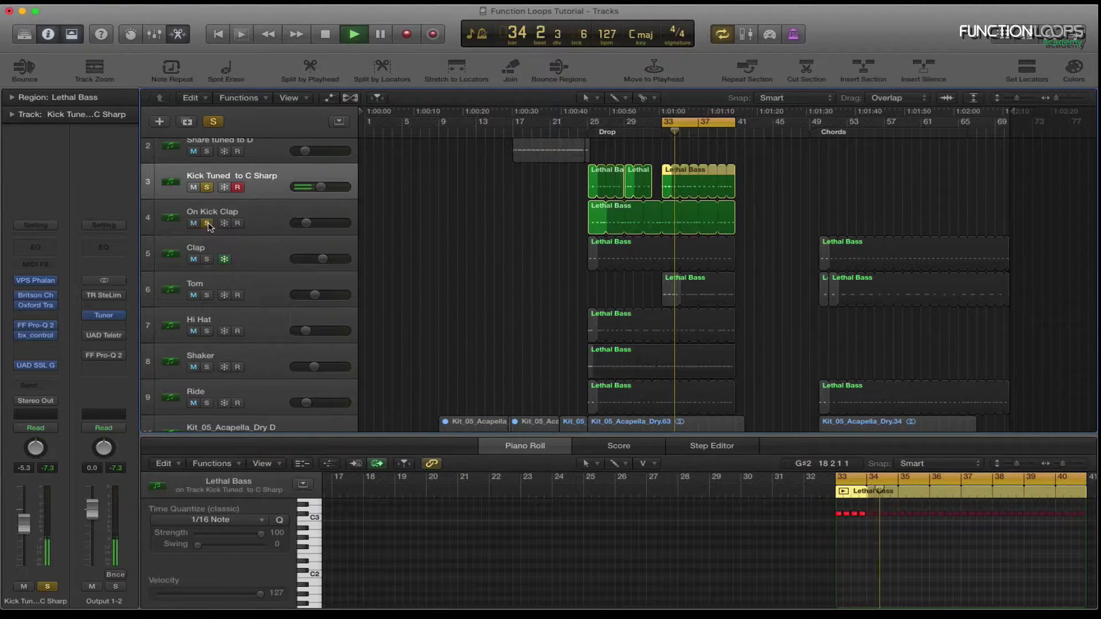
pyautogui.click(207, 260)
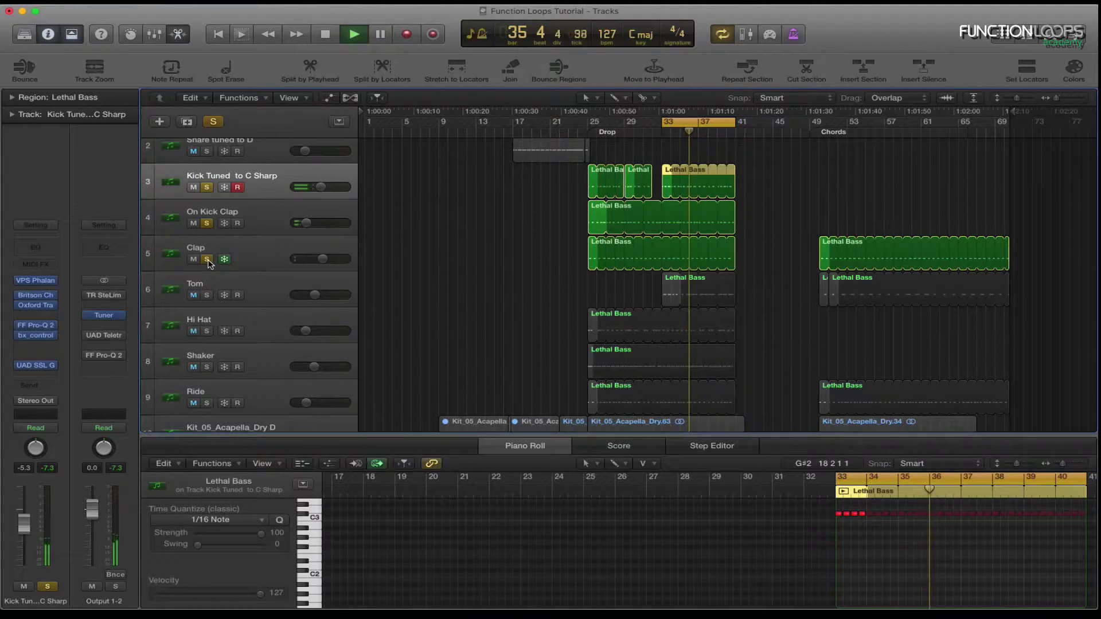
pyautogui.click(206, 295)
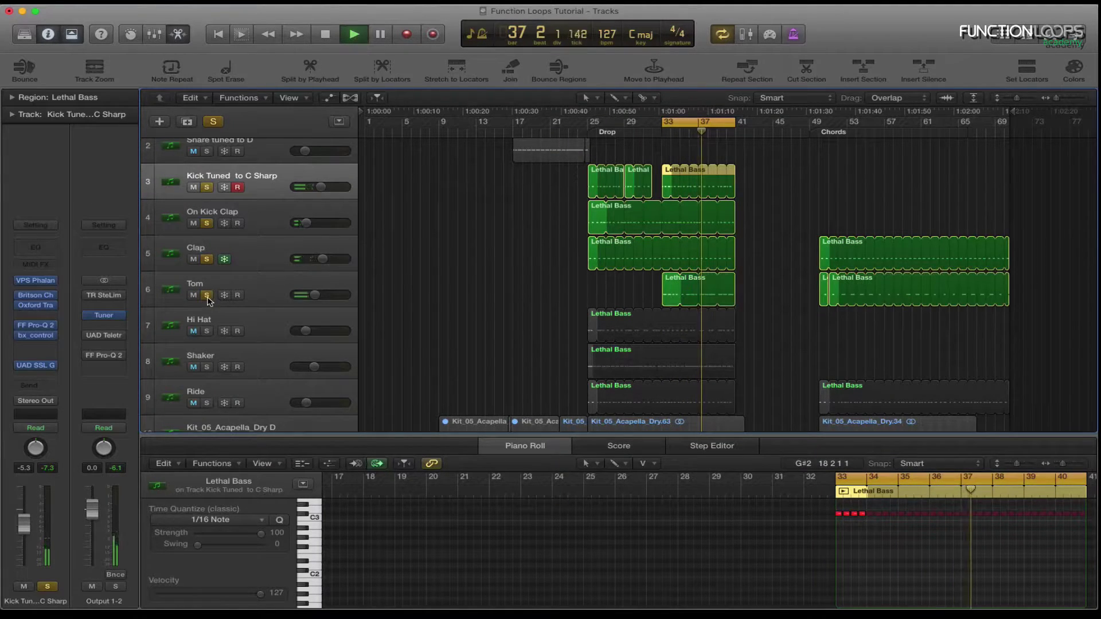
pyautogui.click(207, 332)
# Add the Shaker and Ride tracks to the soloed drum layers, listen to the full groove, and stop playback
pyautogui.scroll(-2, 453, 339)
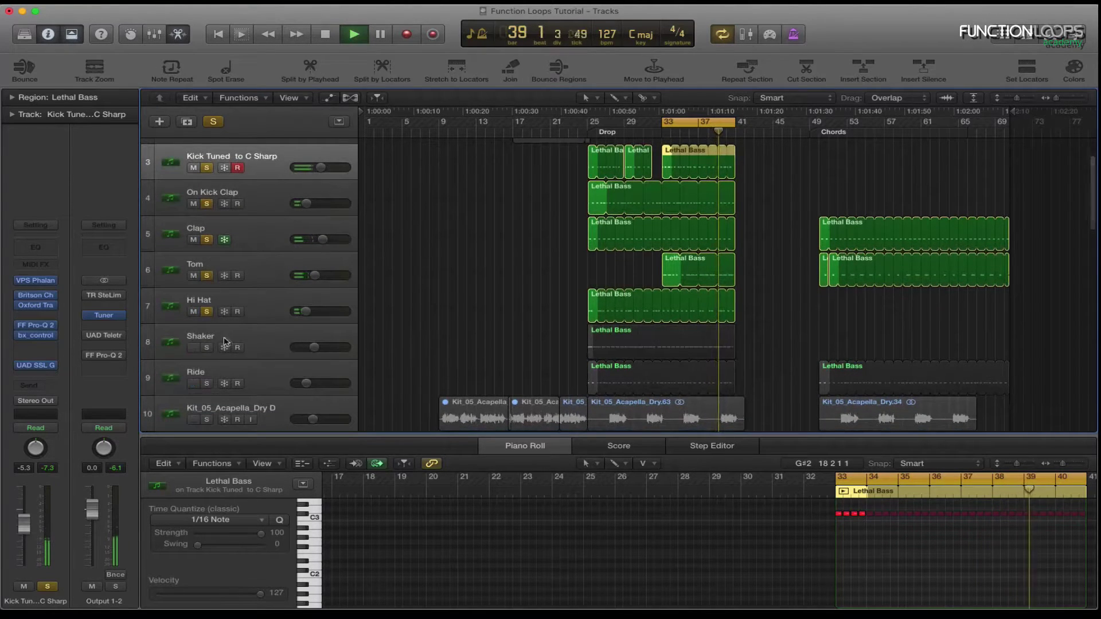
pyautogui.click(207, 347)
pyautogui.scroll(-2, 399, 360)
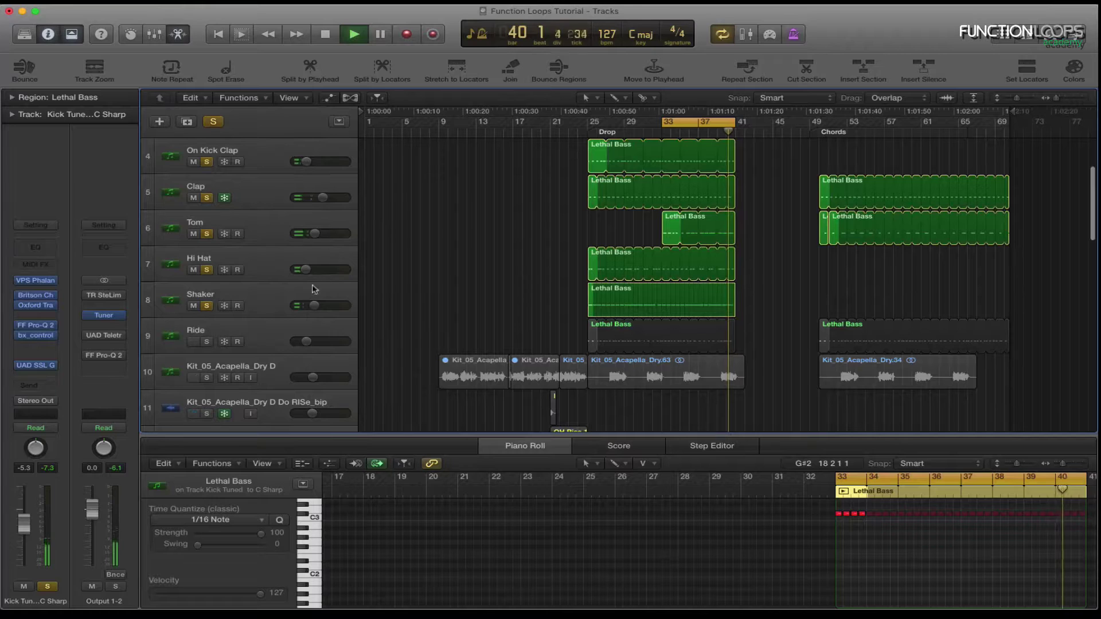
pyautogui.click(206, 341)
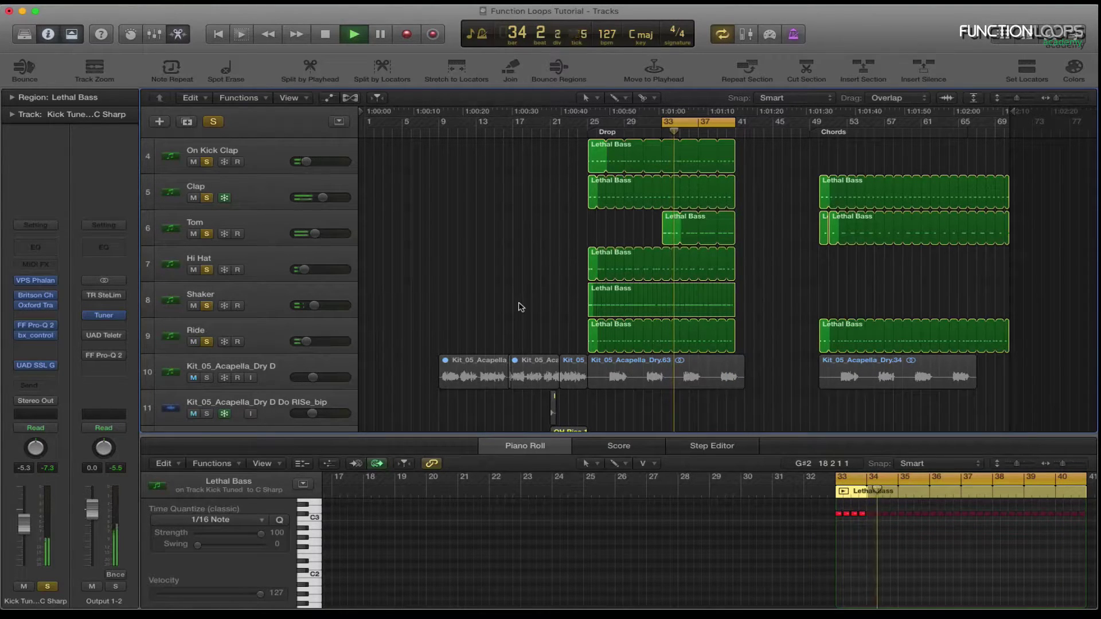
pyautogui.press('space')
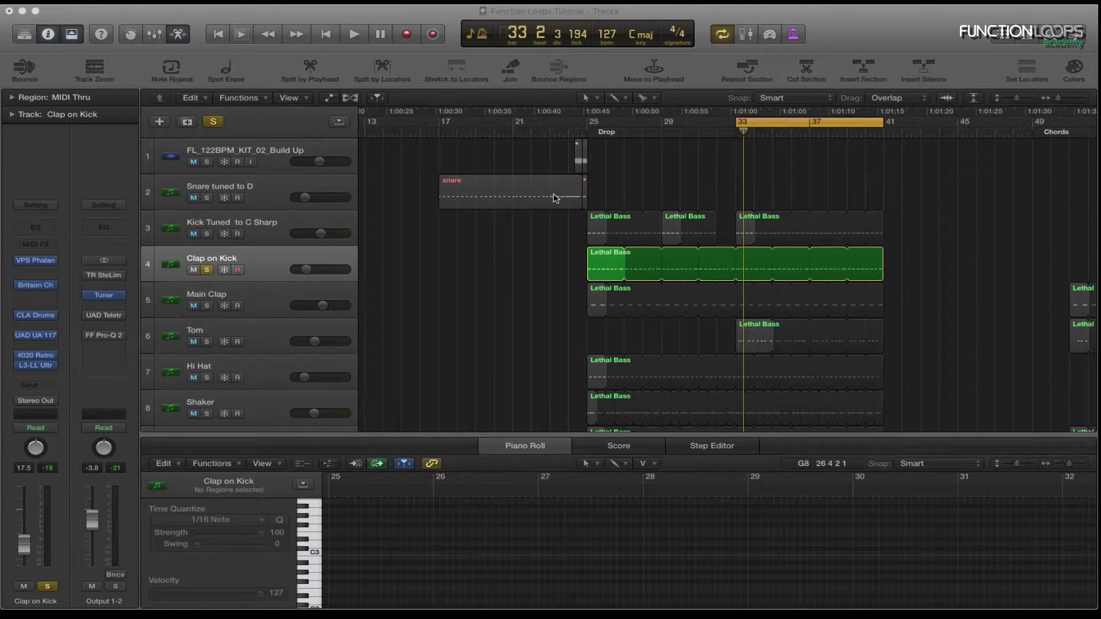
# Select the Kick Tuned to C Sharp track and play it together with the Clap on Kick layer
pyautogui.click(289, 224)
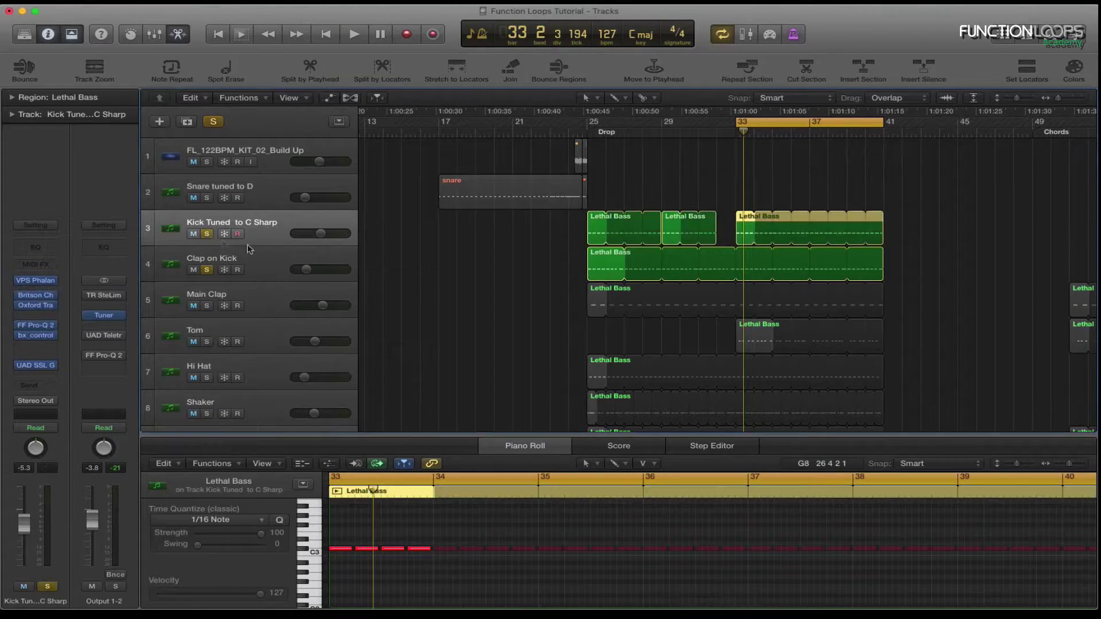
pyautogui.press('space')
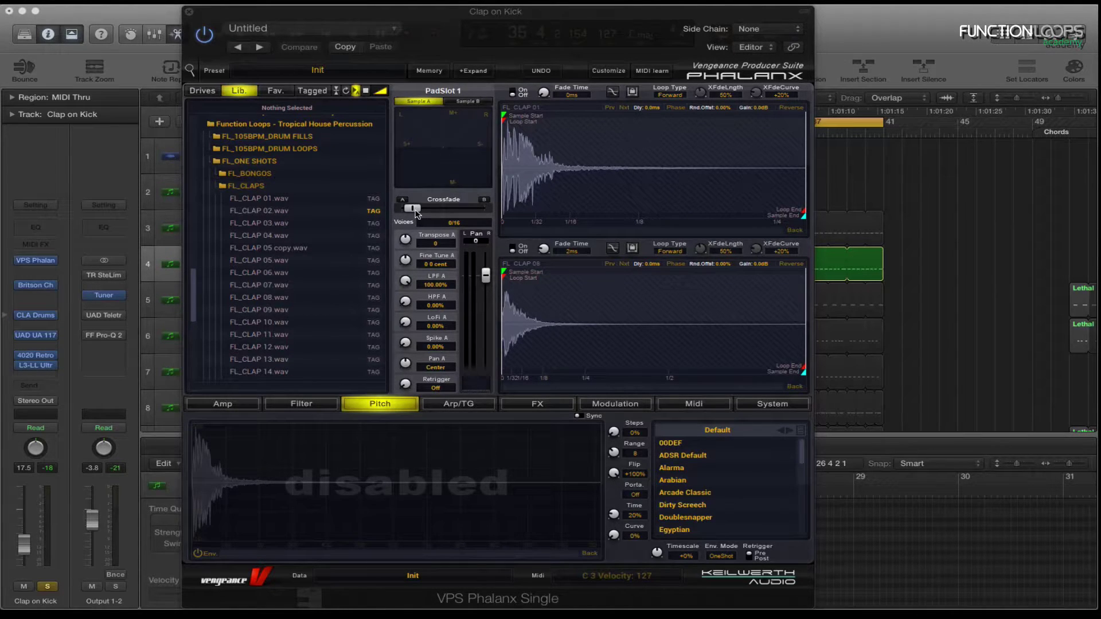
# Compare the two clap samples in Clap on Kick's Phalanx sampler by crossfading fully to sample B and back toward sample A during playback
pyautogui.moveTo(416, 213); pyautogui.dragTo(443, 213)
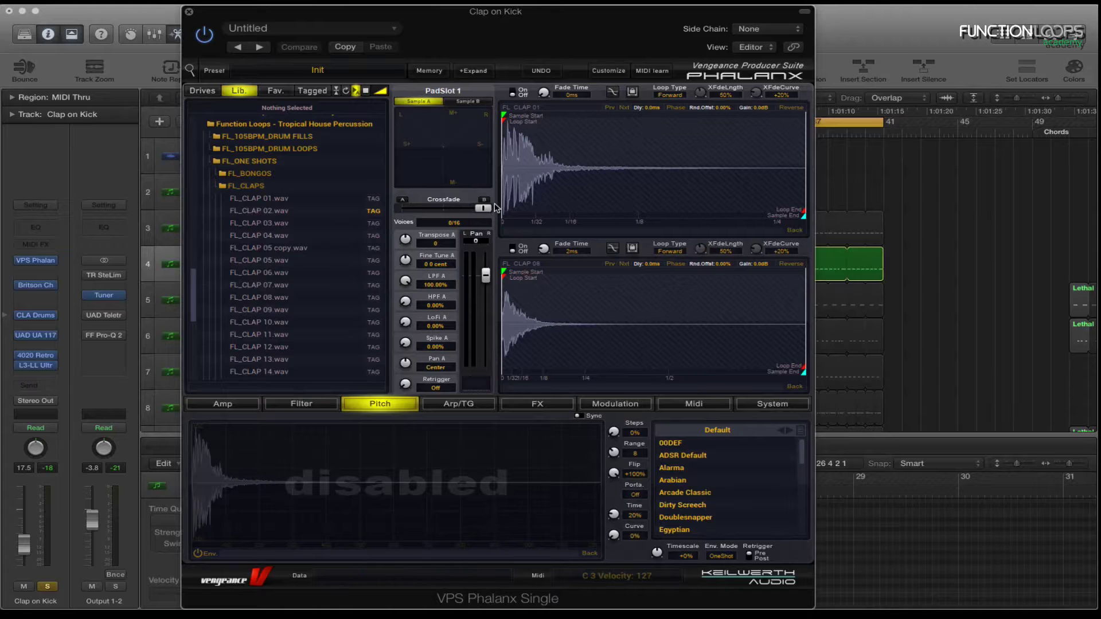
pyautogui.press('space')
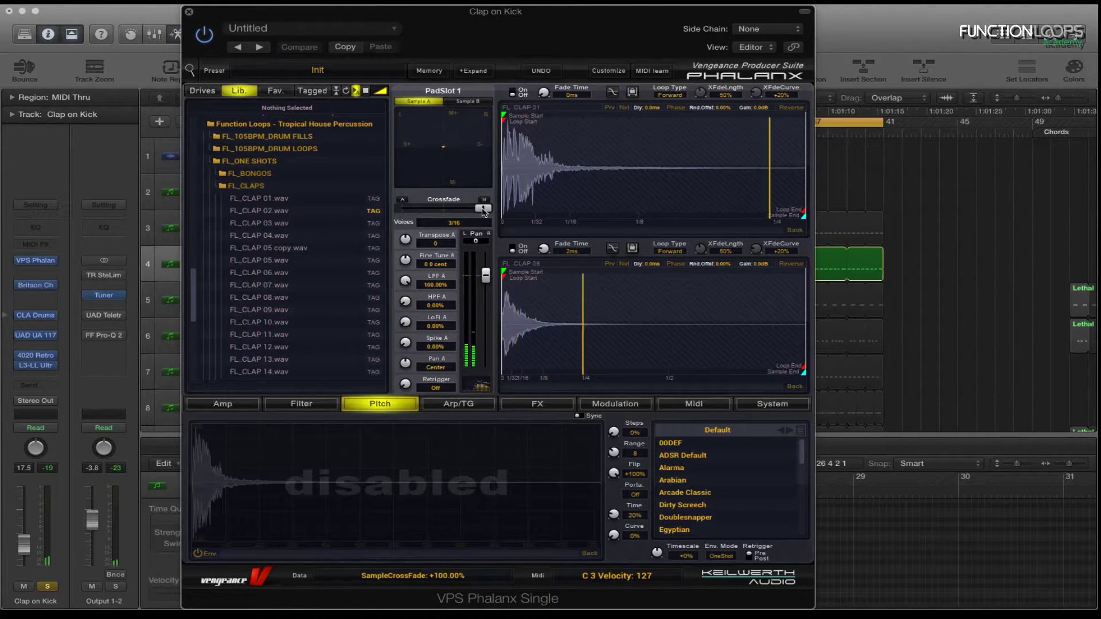
pyautogui.moveTo(483, 210); pyautogui.dragTo(414, 212)
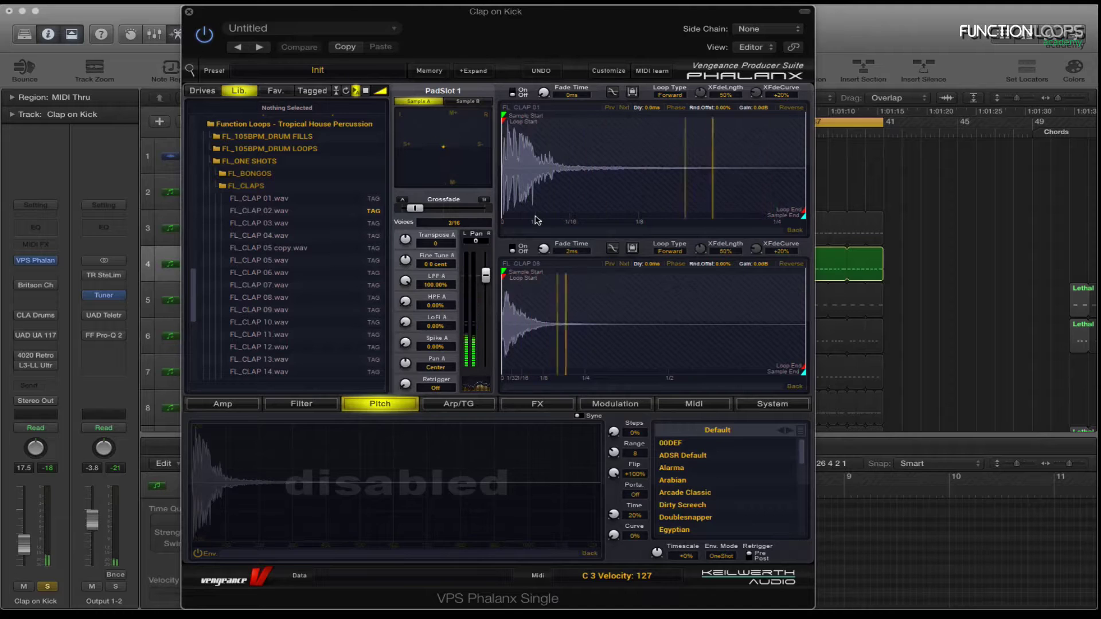
# Re-enable the bypassed insert effects on Clap on Kick and leave only the CLA Drums plug-in window open
pyautogui.moveTo(35, 289)
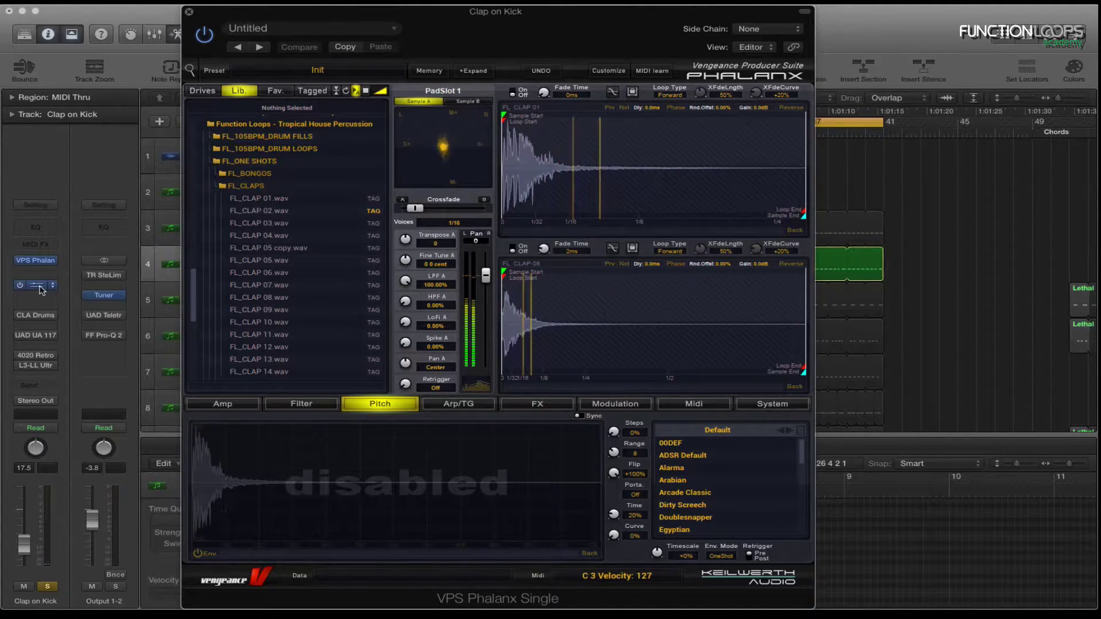
pyautogui.click(35, 315)
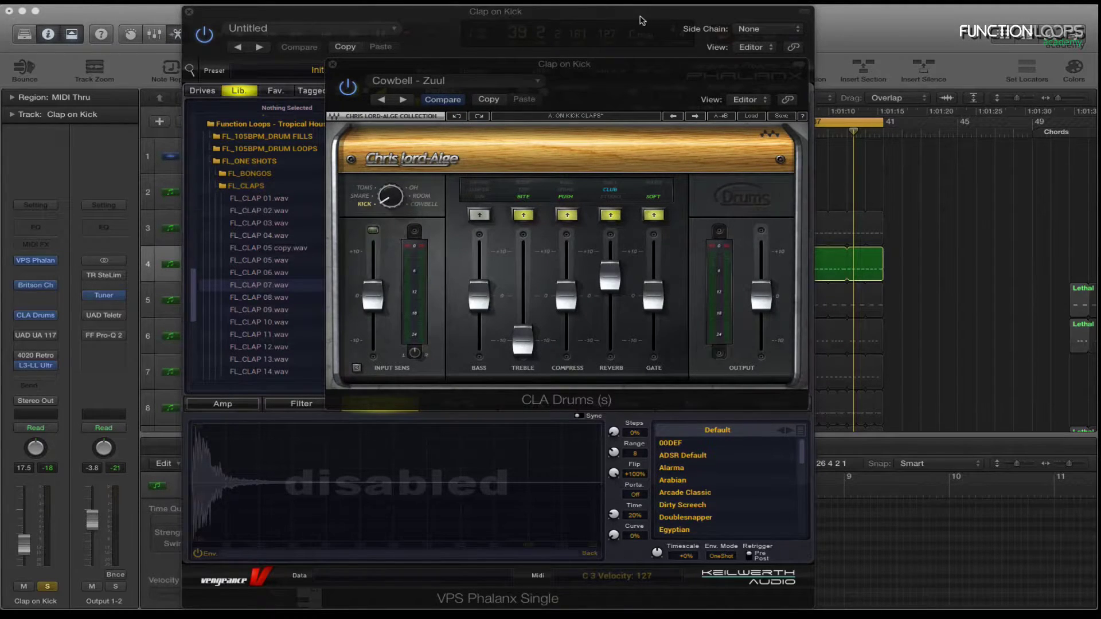
pyautogui.click(641, 20)
pyautogui.press('super+w')
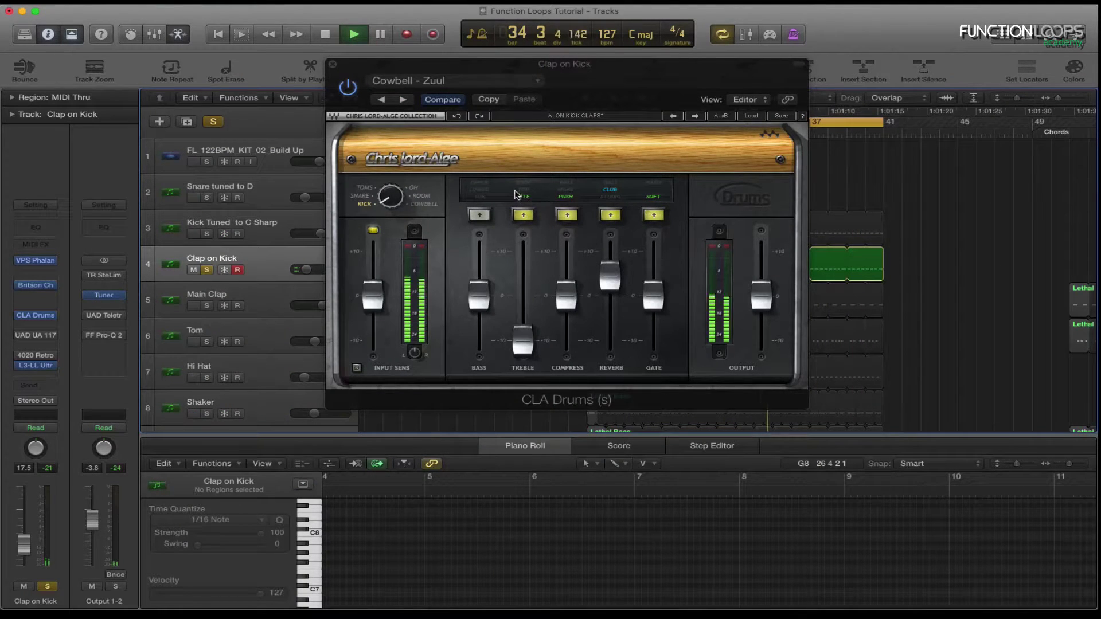
# Audition CLA Drums' Treble, Compress, Reverb and Gate sections by toggling them, ending on Bite, Push, Club and Soft, and stop playback
pyautogui.click(524, 215)
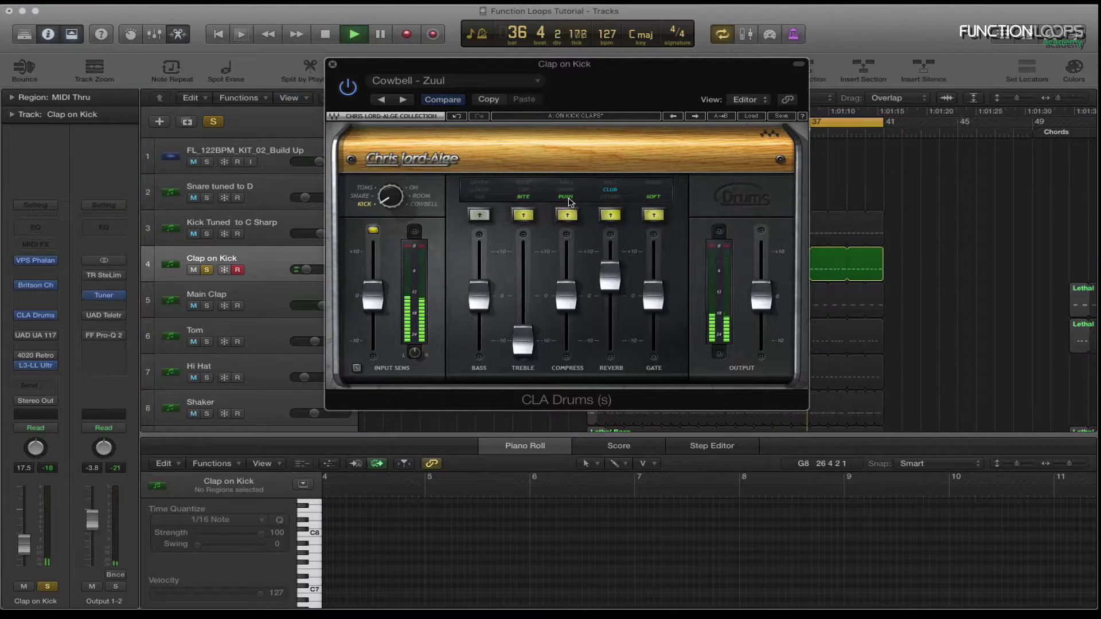
pyautogui.click(569, 201)
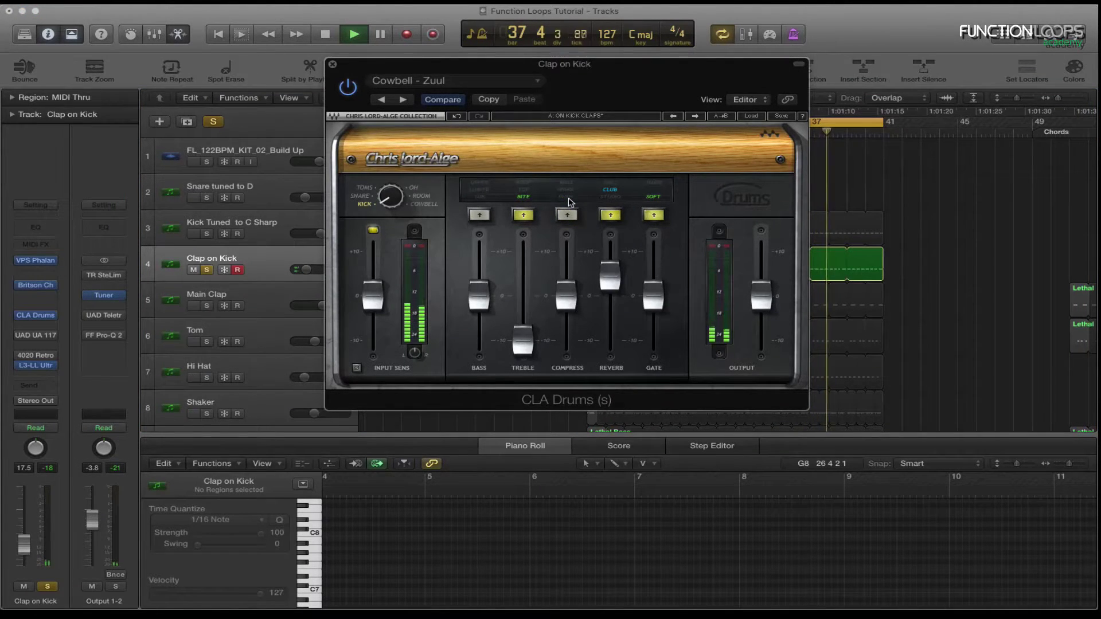
pyautogui.click(568, 202)
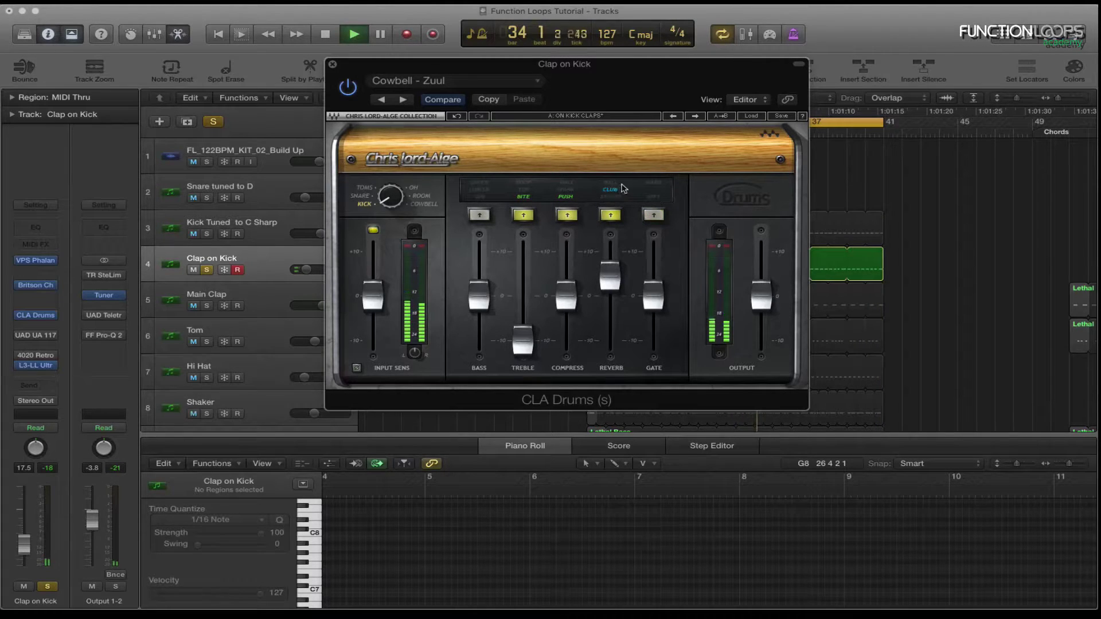
pyautogui.click(565, 205)
pyautogui.click(532, 206)
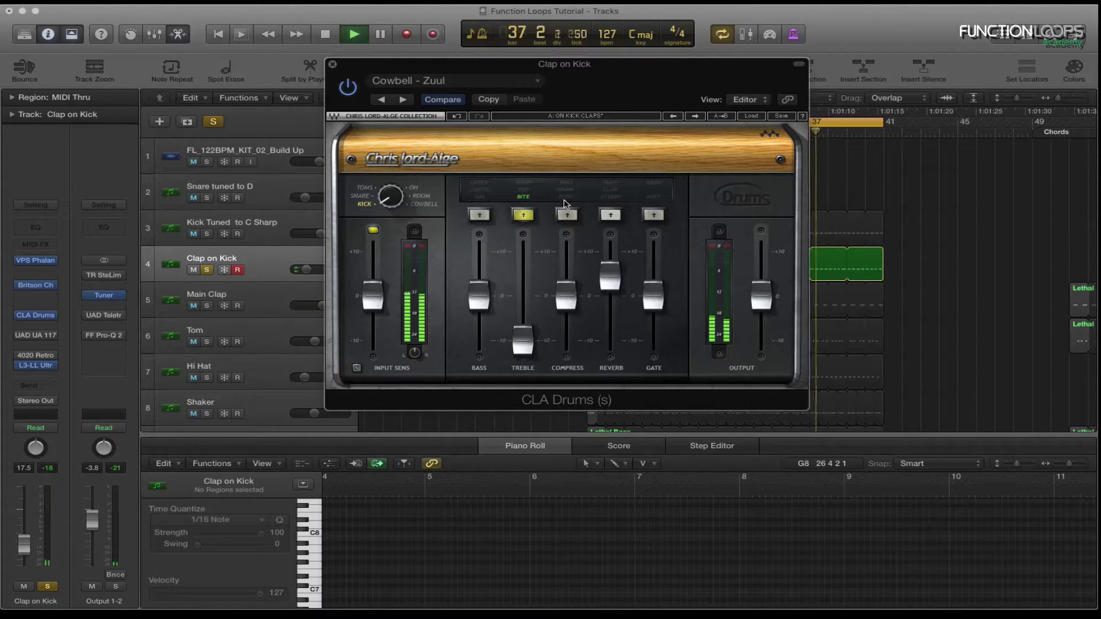
pyautogui.click(564, 204)
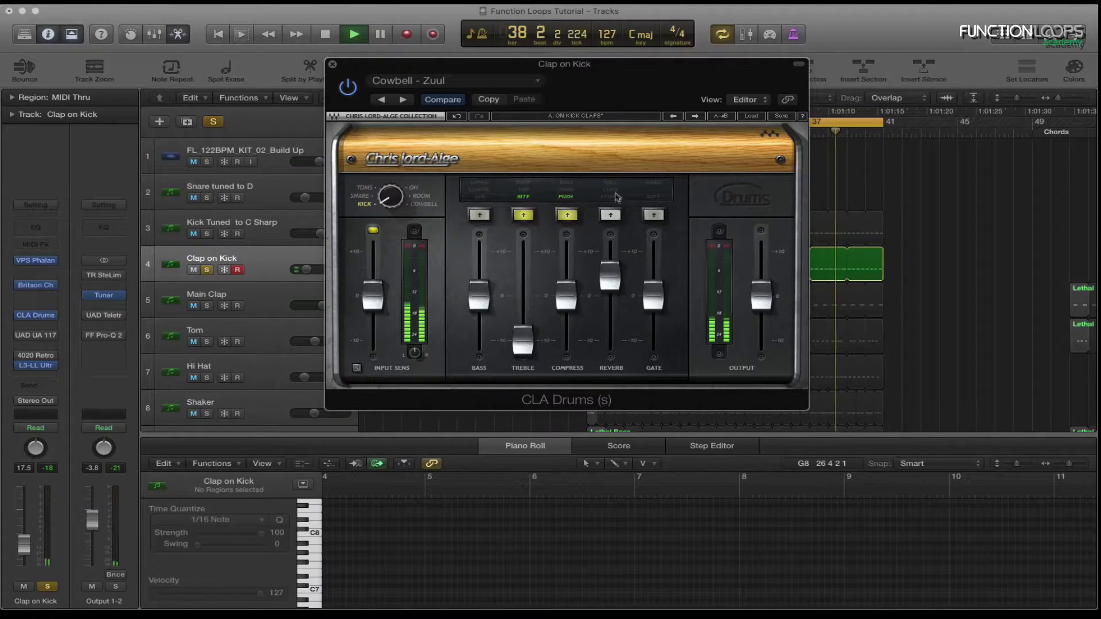
pyautogui.click(611, 194)
pyautogui.click(653, 194)
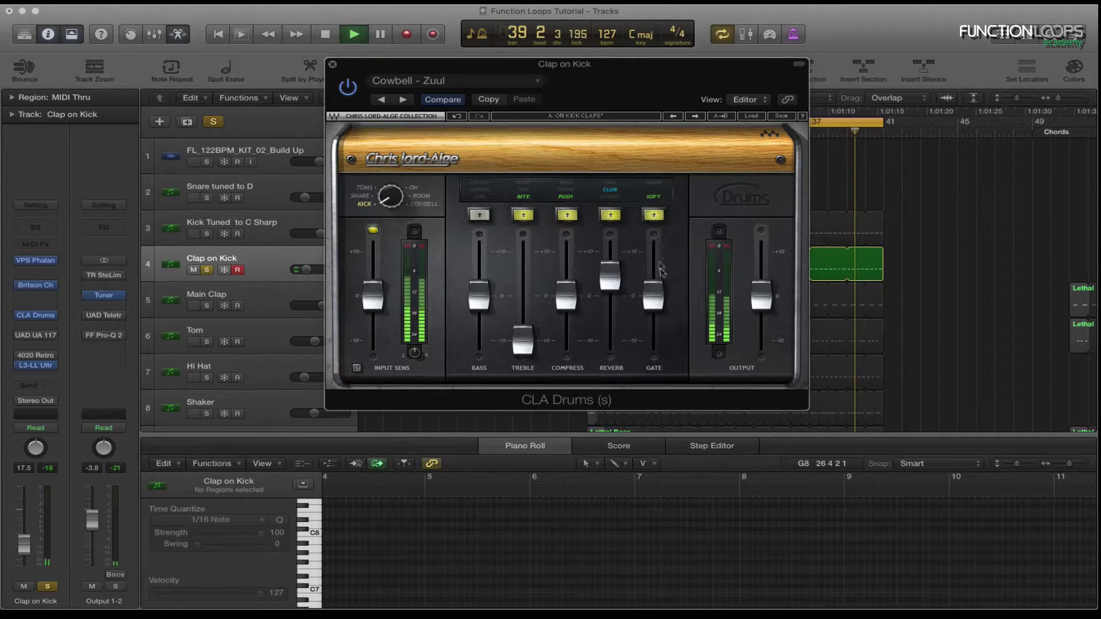
pyautogui.press('space')
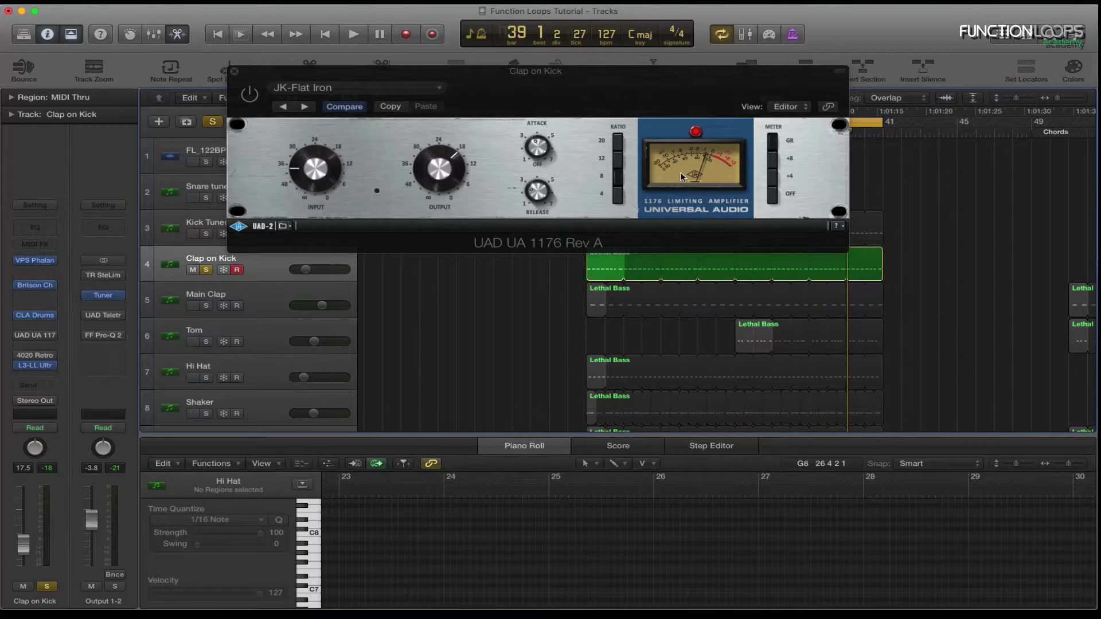
# Compare the clap without and with the UAD UA 1176 limiter during playback, leaving it enabled, and close its window
pyautogui.press('space')
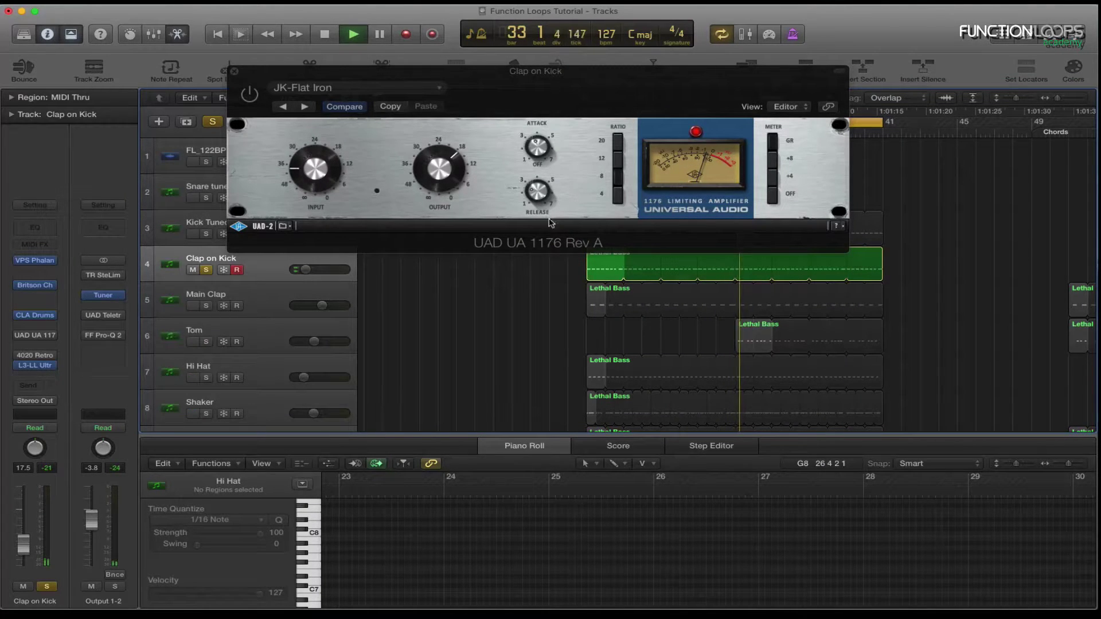
pyautogui.click(248, 94)
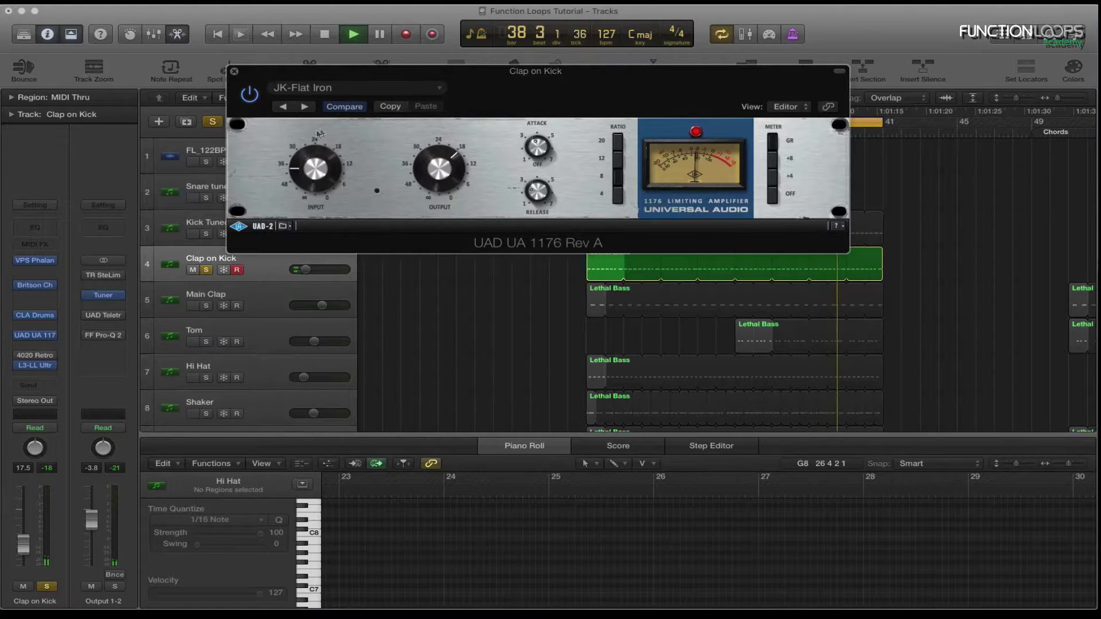
pyautogui.click(249, 95)
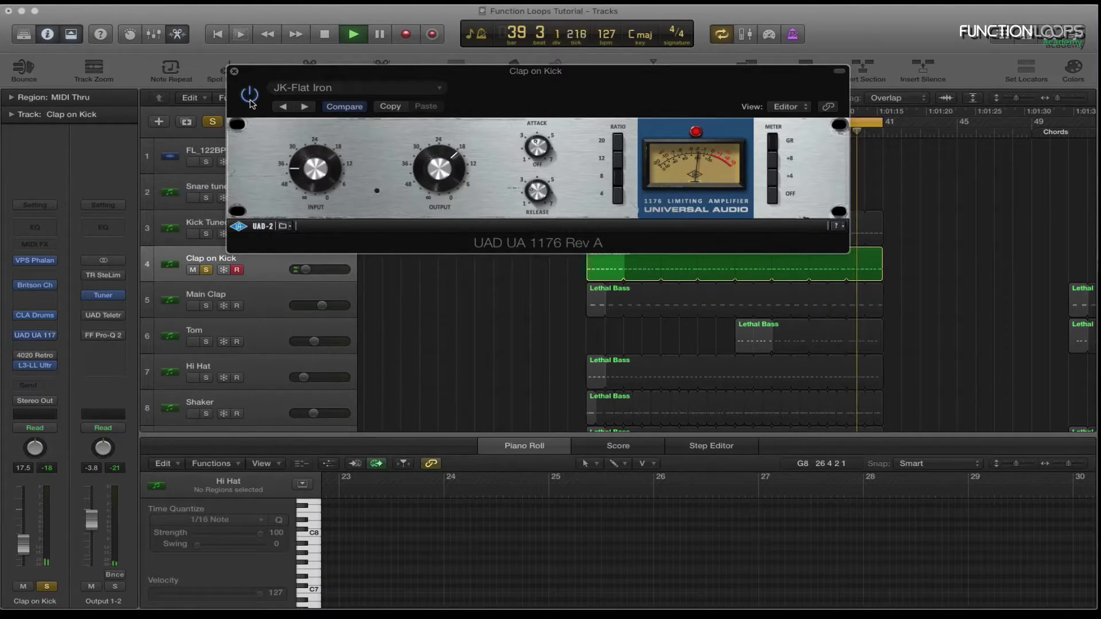
pyautogui.press('space')
pyautogui.click(235, 72)
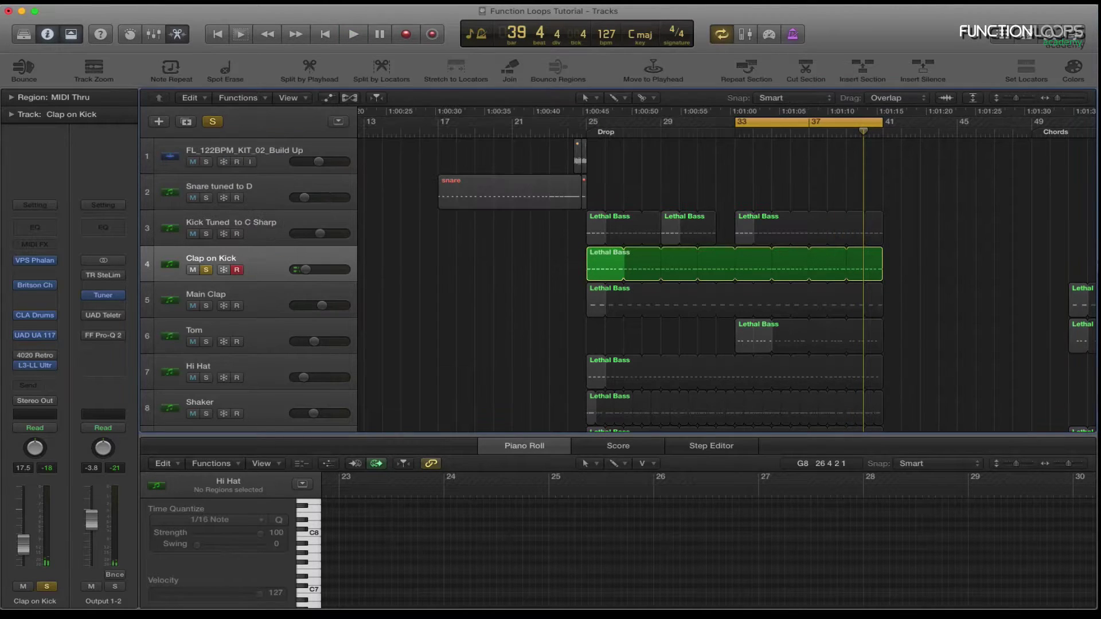
# Enable the 4020 Retro EQ on Clap on Kick, listen to it during playback, and close its window
pyautogui.click(34, 356)
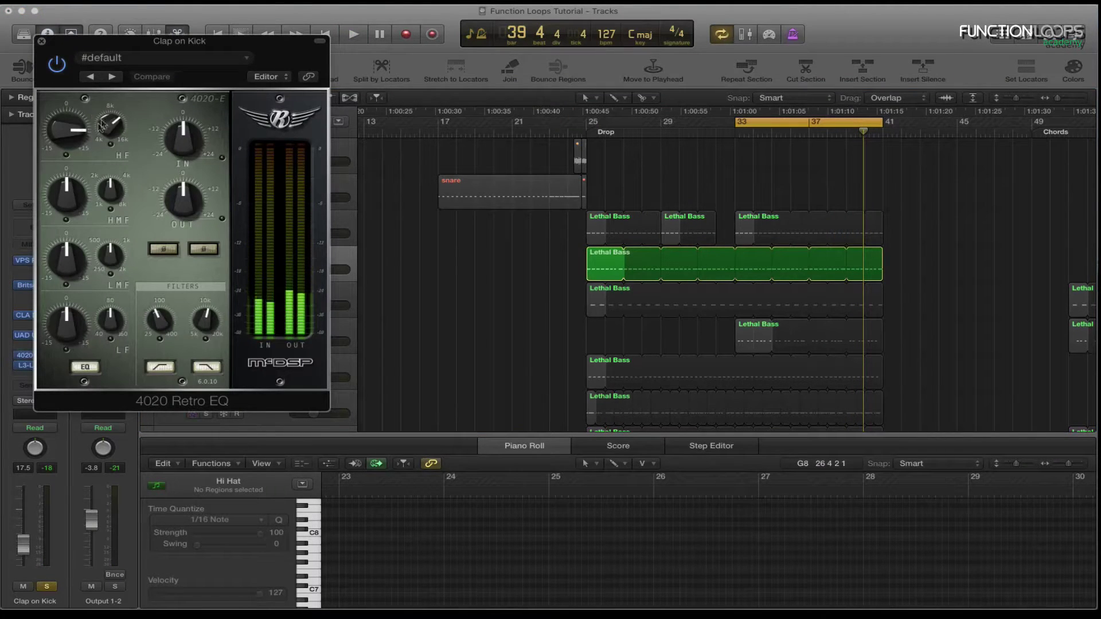
pyautogui.moveTo(204, 43); pyautogui.dragTo(599, 79)
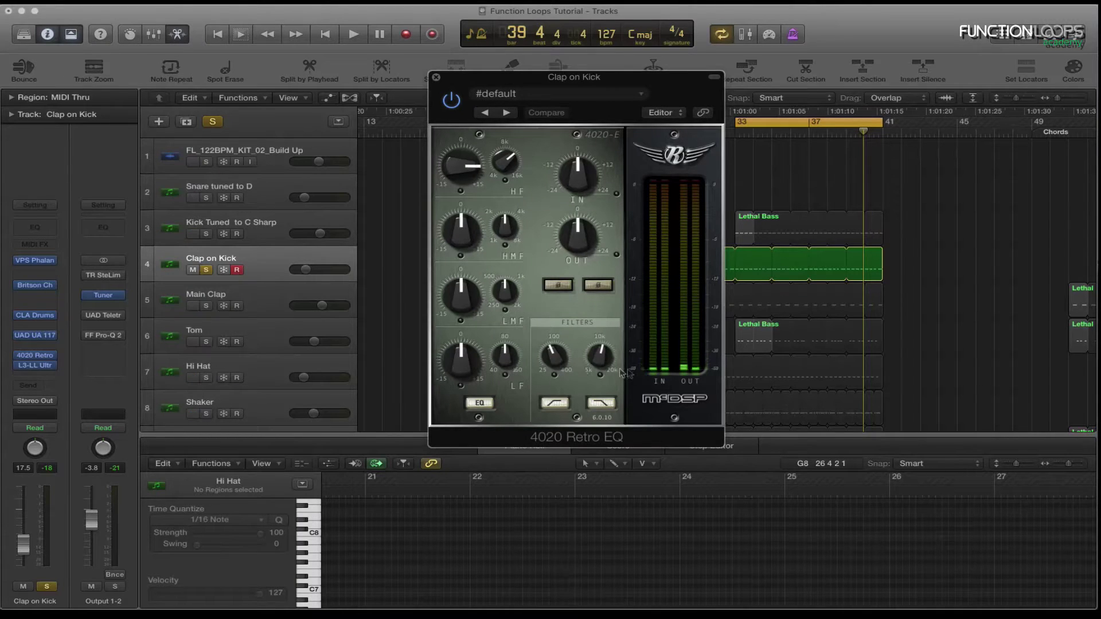
pyautogui.press('space')
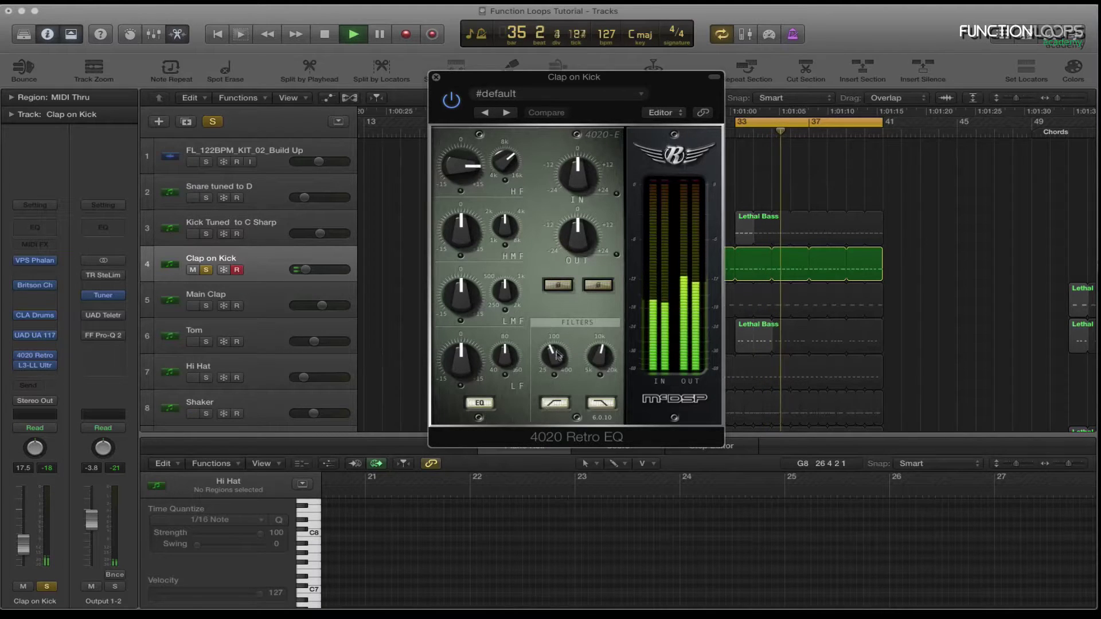
pyautogui.moveTo(617, 359)
pyautogui.mouseDown()
pyautogui.moveTo(606, 297)
pyautogui.moveTo(607, 343)
pyautogui.mouseUp()
pyautogui.click(437, 79)
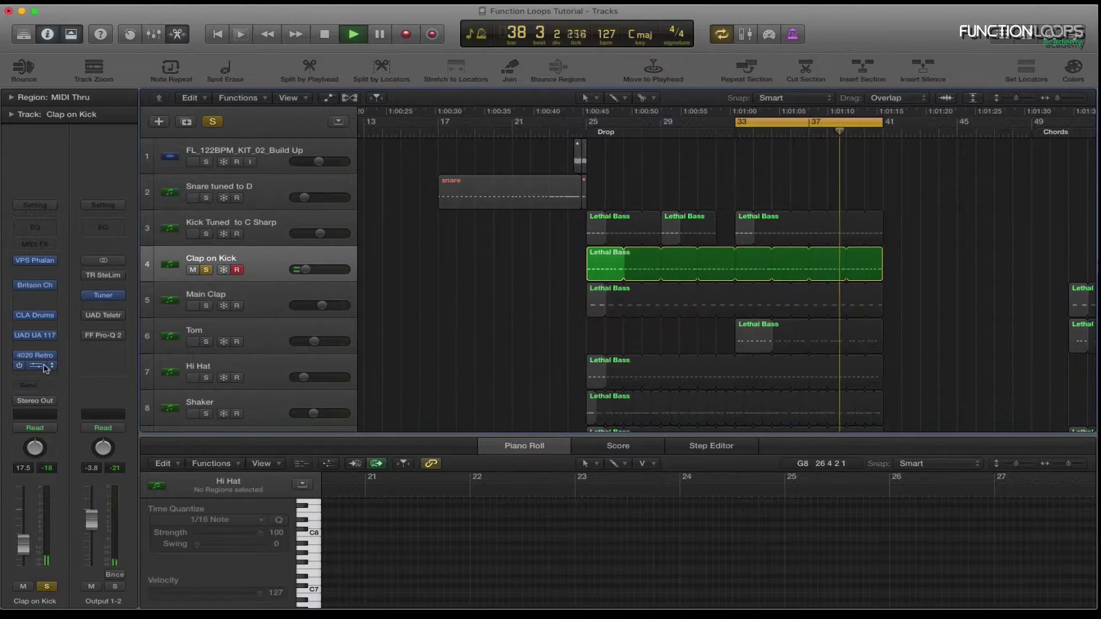
# Open the L3-LL Ultra limiter on Clap on Kick and toggle its bypass to compare the sound
pyautogui.click(35, 365)
pyautogui.moveTo(161, 41); pyautogui.dragTo(371, 68)
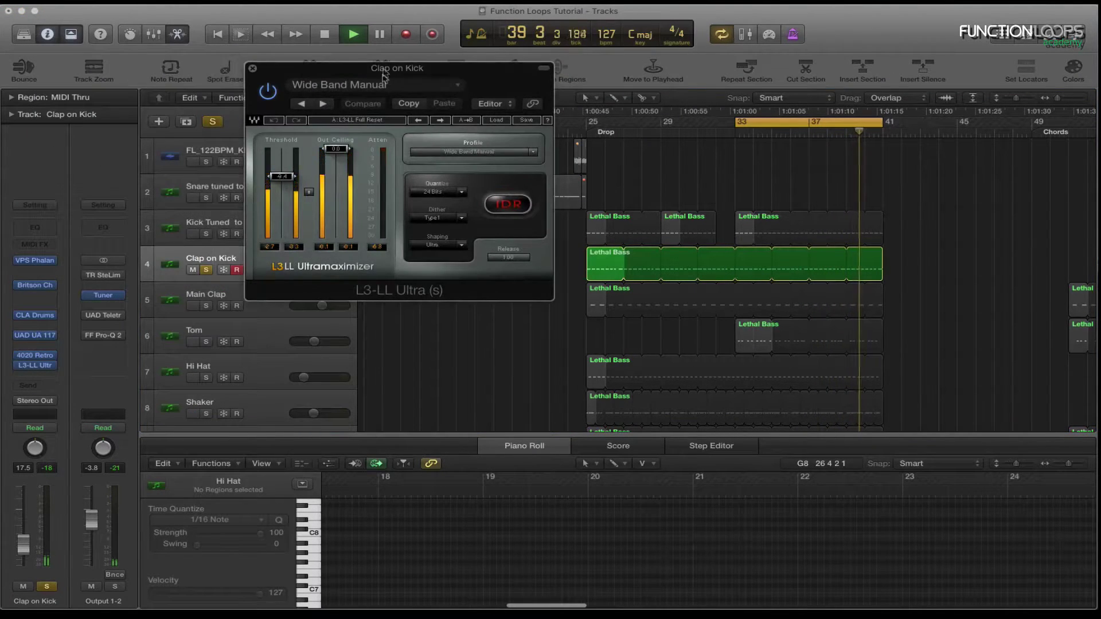
pyautogui.click(267, 92)
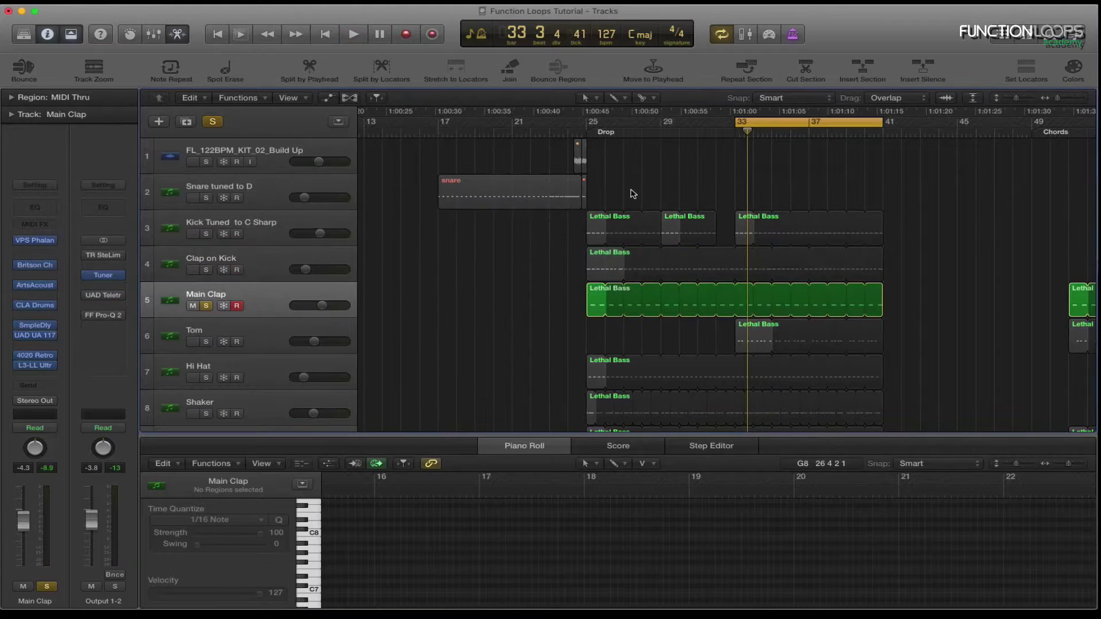
# Open the Phalanx sampler on the Main Clap track to examine its sound source
pyautogui.click(35, 241)
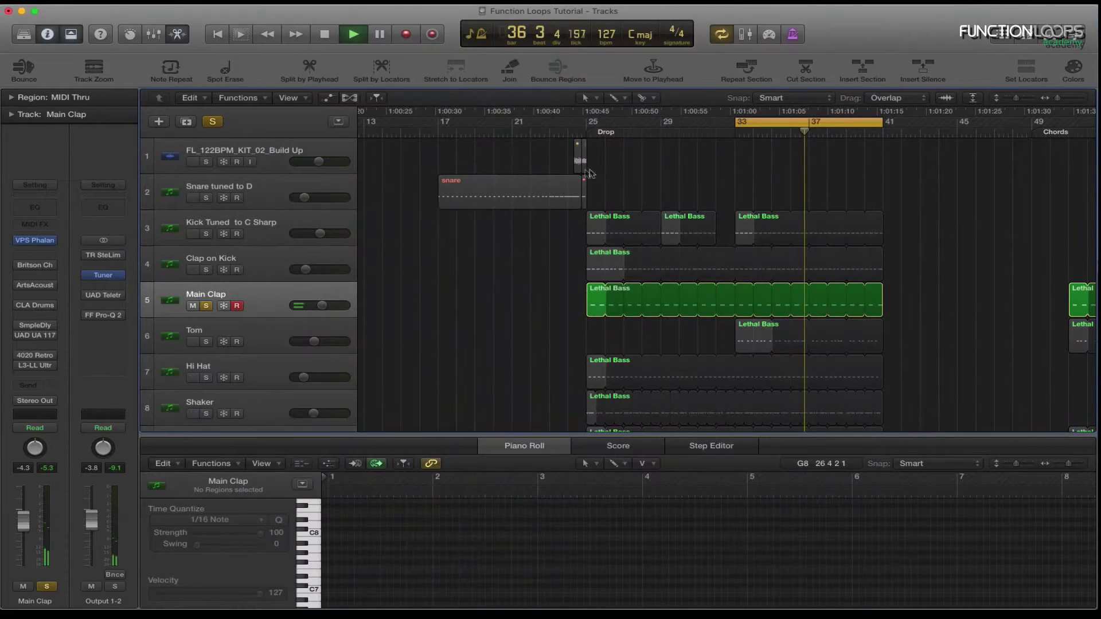
# Enable the ArtsAcoustic Reverb on Main Clap and compare the clap without and with it during playback, leaving it enabled
pyautogui.press('space')
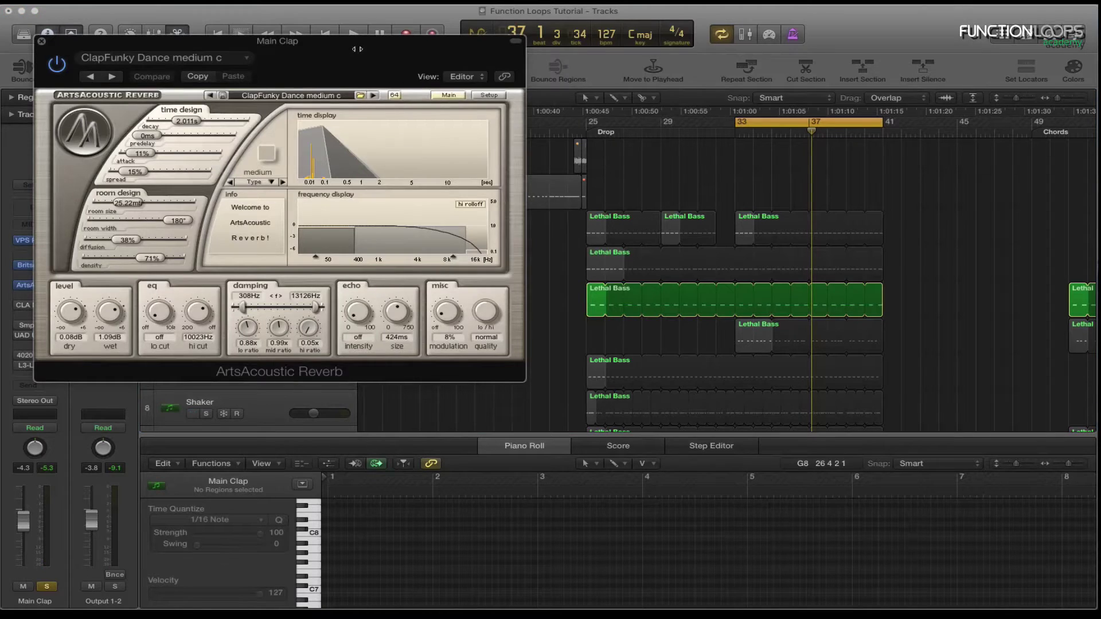
pyautogui.moveTo(357, 48); pyautogui.dragTo(557, 66)
pyautogui.press('space')
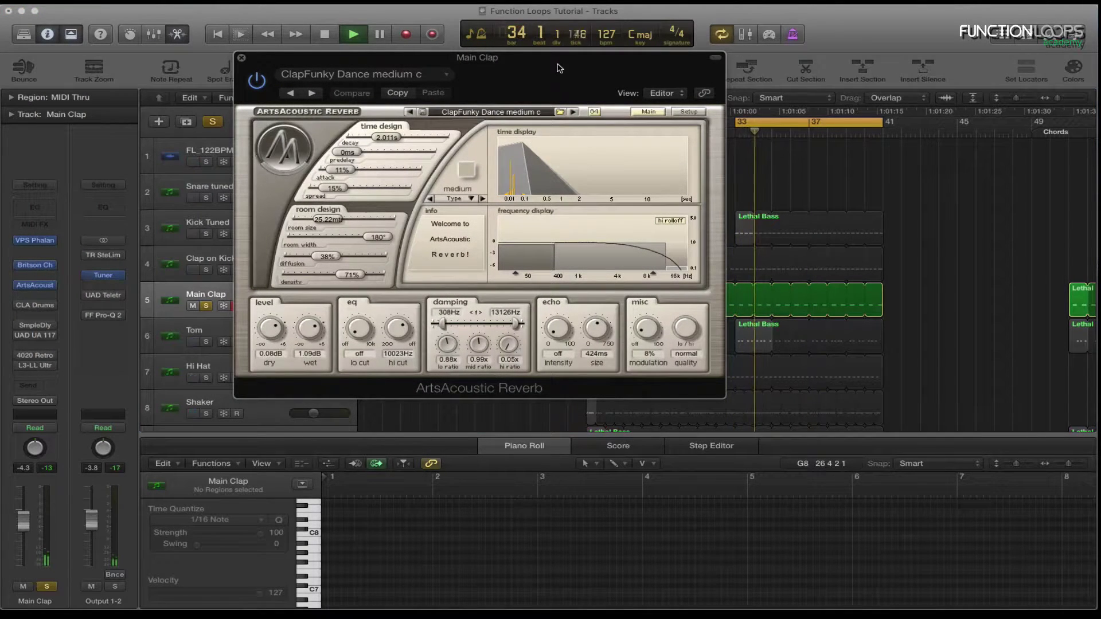
pyautogui.press('space')
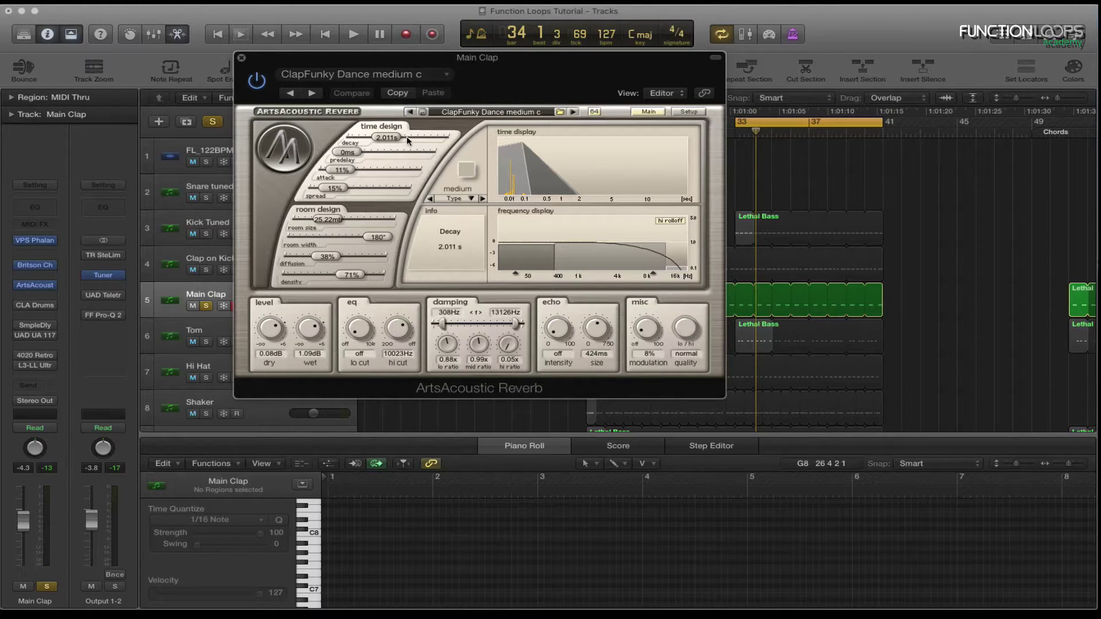
pyautogui.press('space')
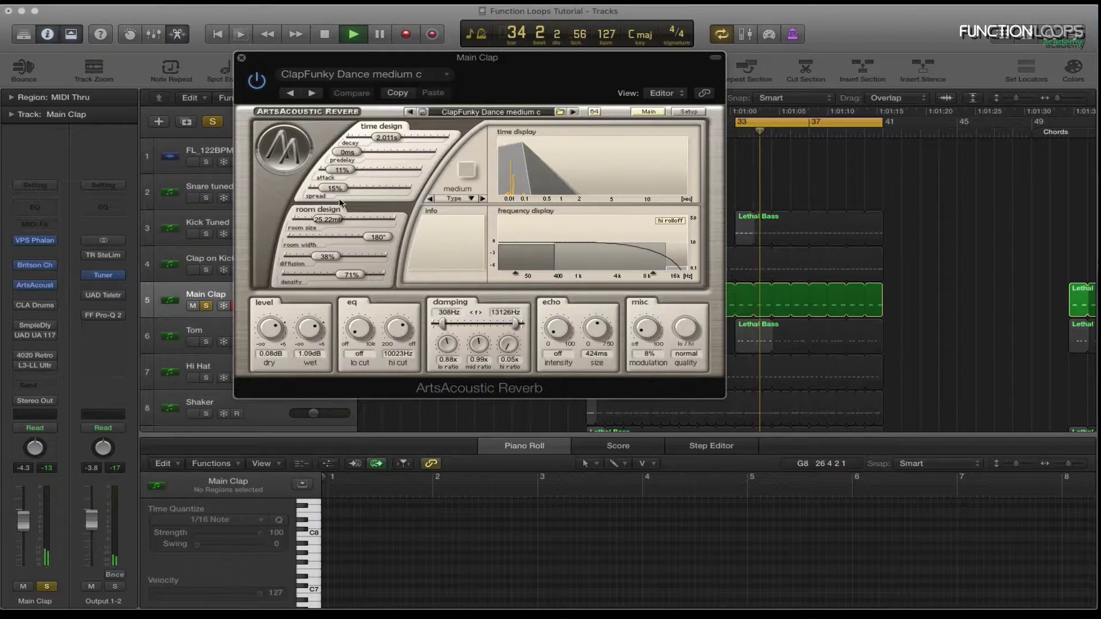
pyautogui.click(252, 81)
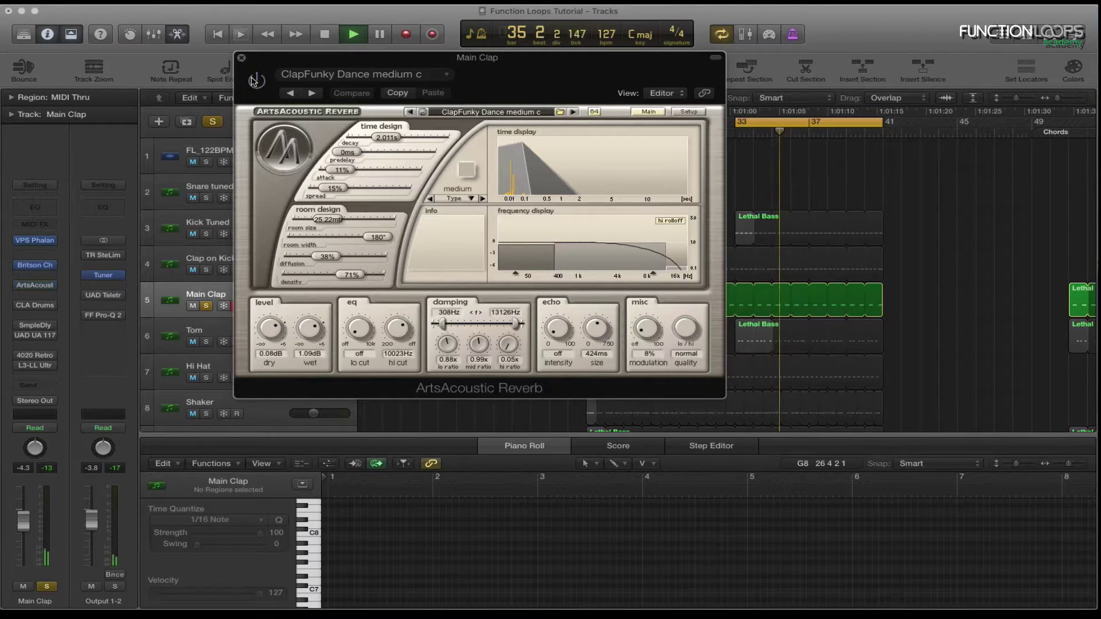
pyautogui.click(254, 80)
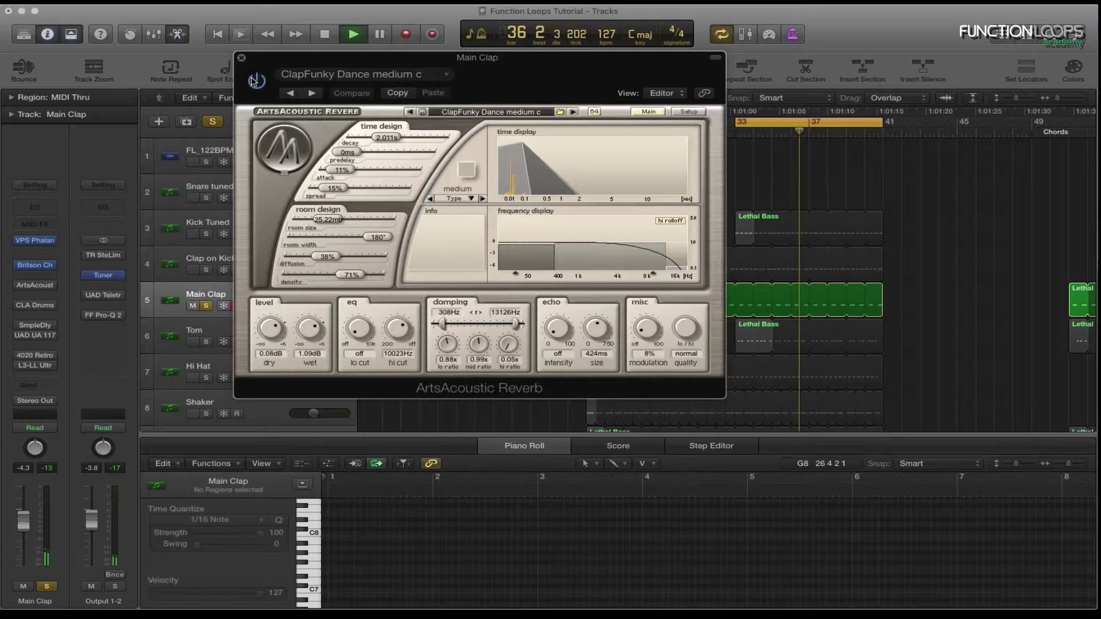
# Enable the CLA Drums plug-in on Main Clap, place its window clear of the inserts, and play the clap through it
pyautogui.click(20, 307)
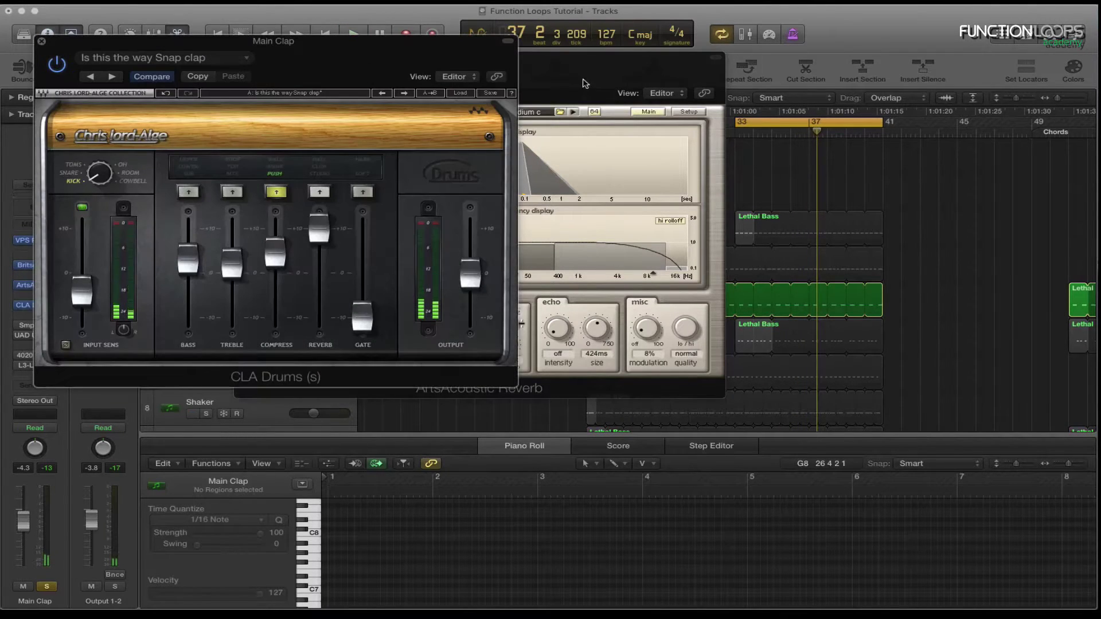
pyautogui.moveTo(319, 35); pyautogui.dragTo(492, 48)
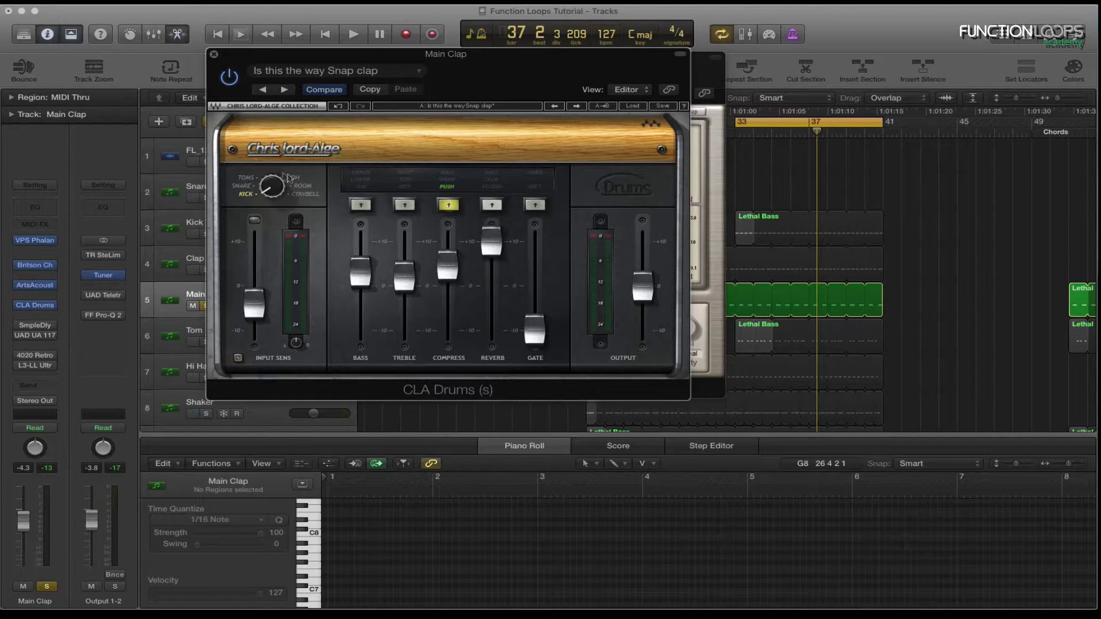
pyautogui.press('space')
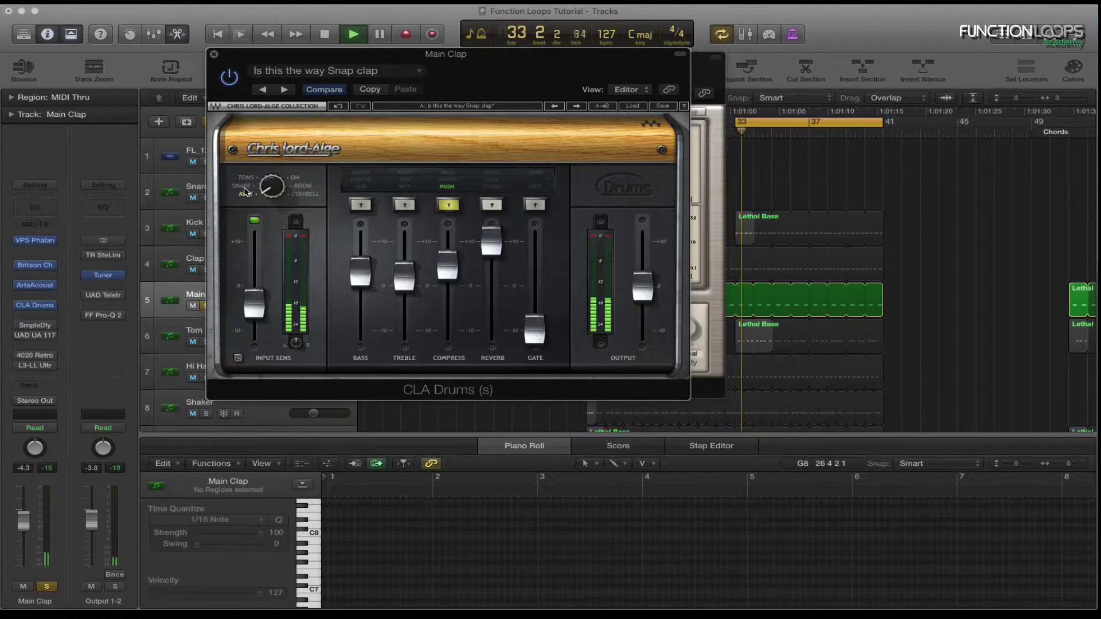
# Audition the Snare, Toms, OH and Room modes of CLA Drums, return it to Kick, and close its window
pyautogui.click(243, 186)
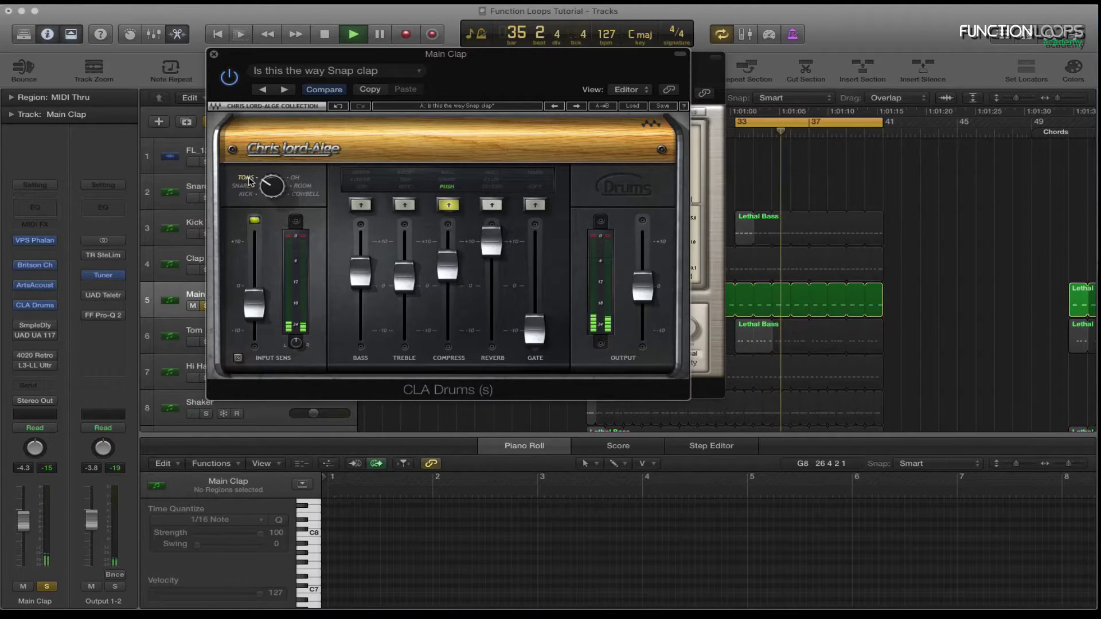
pyautogui.click(246, 178)
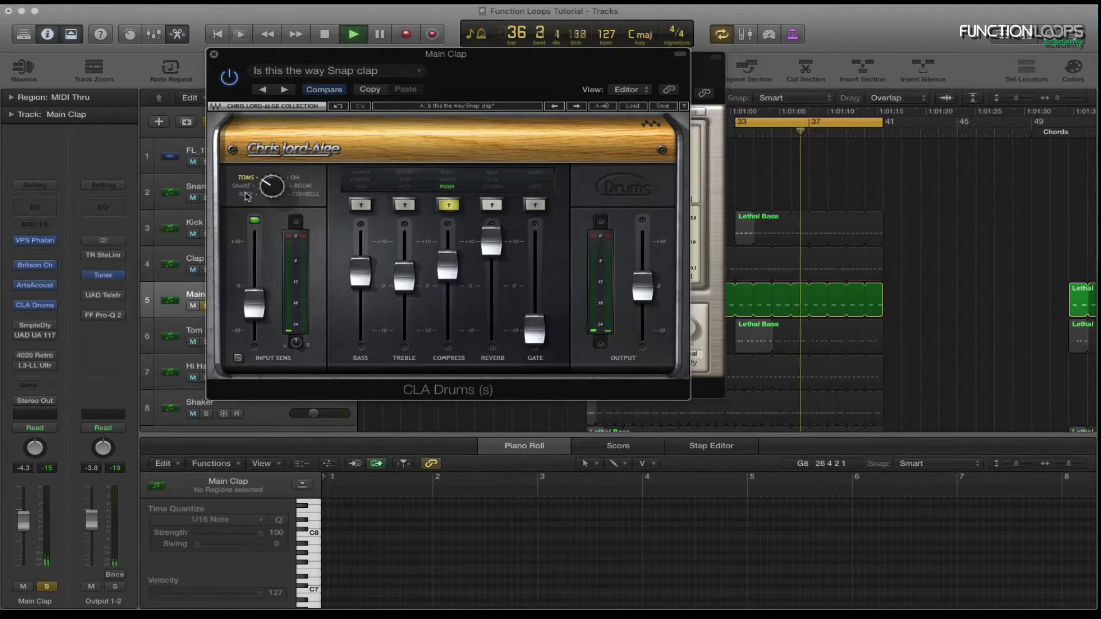
pyautogui.click(294, 178)
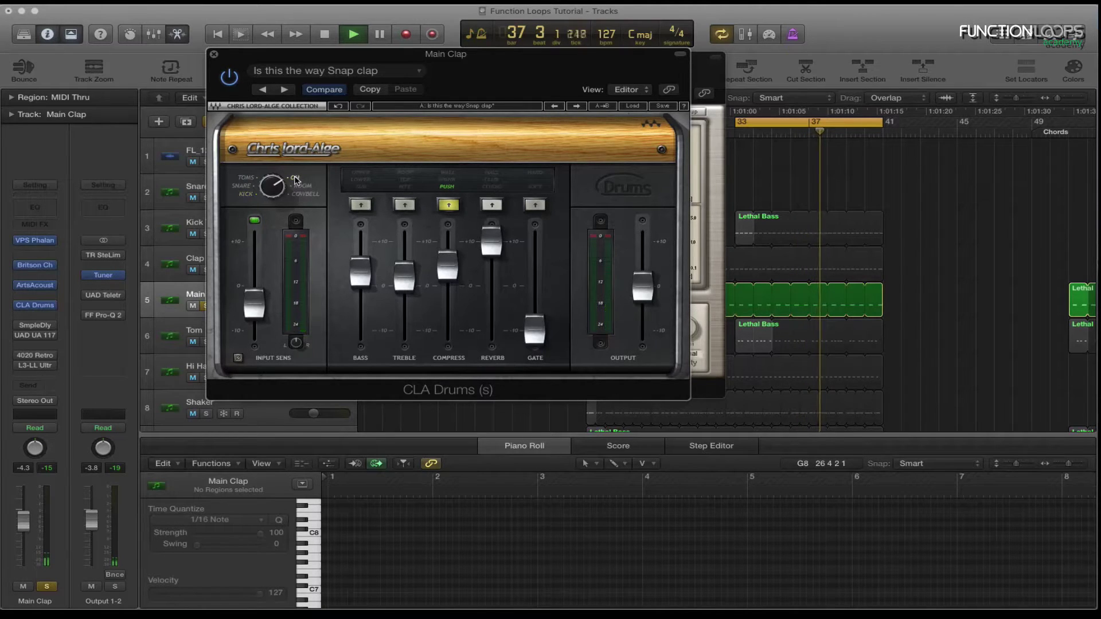
pyautogui.click(300, 186)
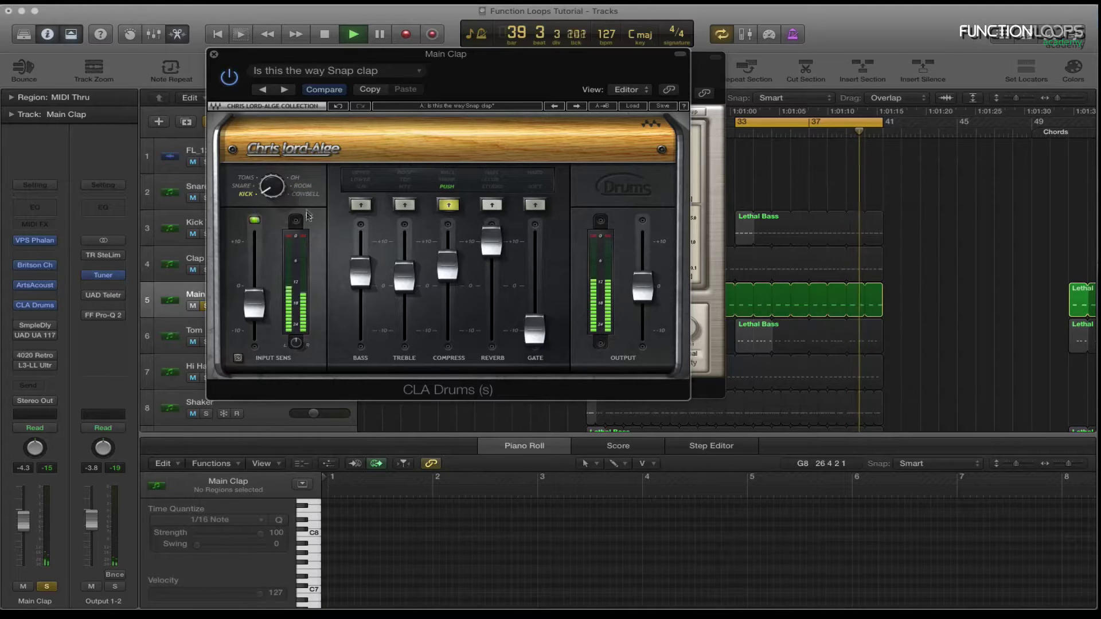
pyautogui.press('space')
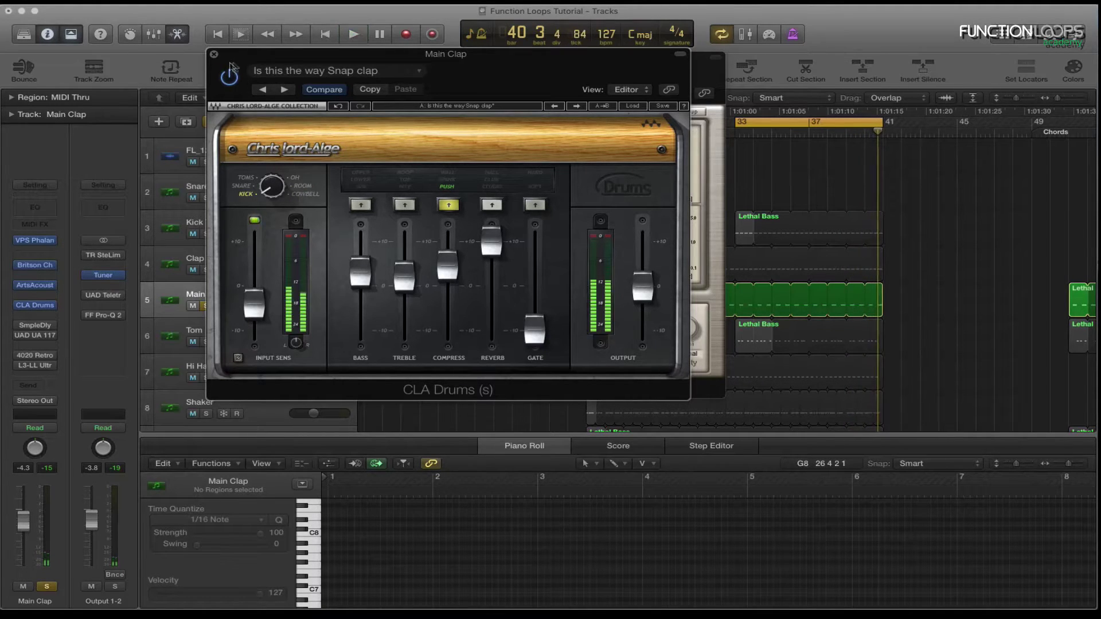
pyautogui.click(214, 55)
# Enable the Sample Delay on Main Clap while listening to the clap, and close its window
pyautogui.click(35, 285)
pyautogui.click(34, 328)
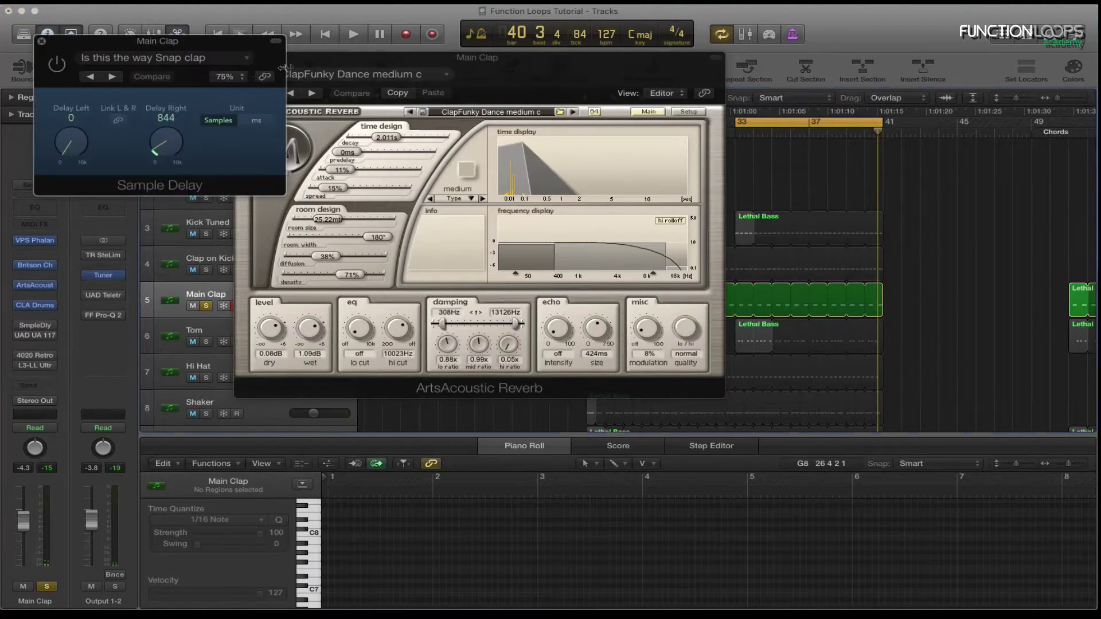
pyautogui.press('space')
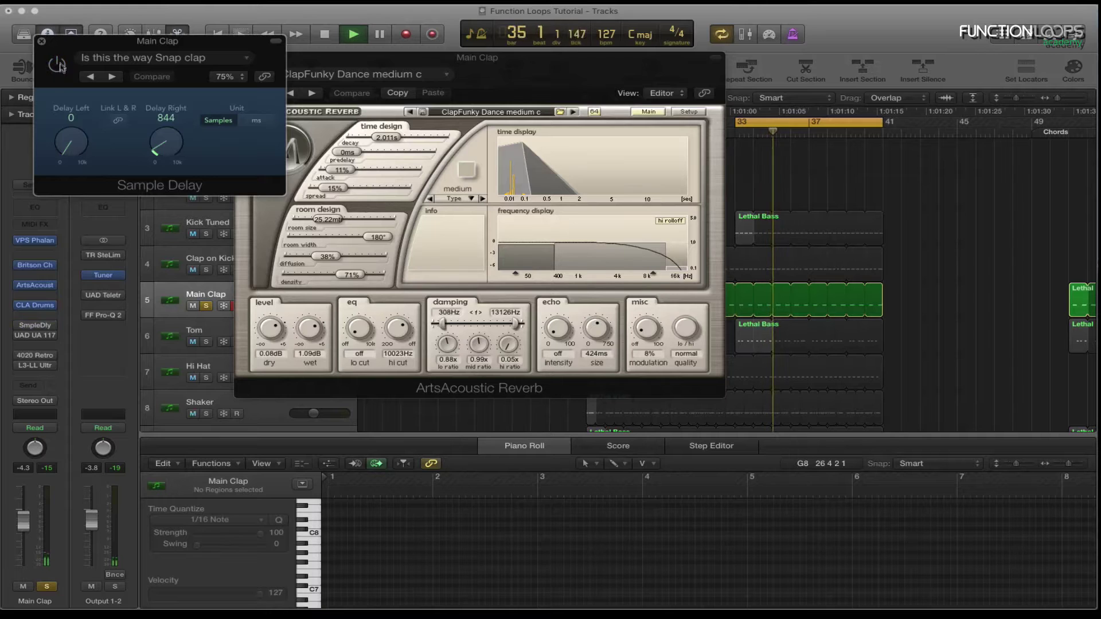
pyautogui.click(41, 41)
# Enable the UAD UA 1176 limiter on Main Clap, adjust its input level slightly during playback, and close its window
pyautogui.click(35, 334)
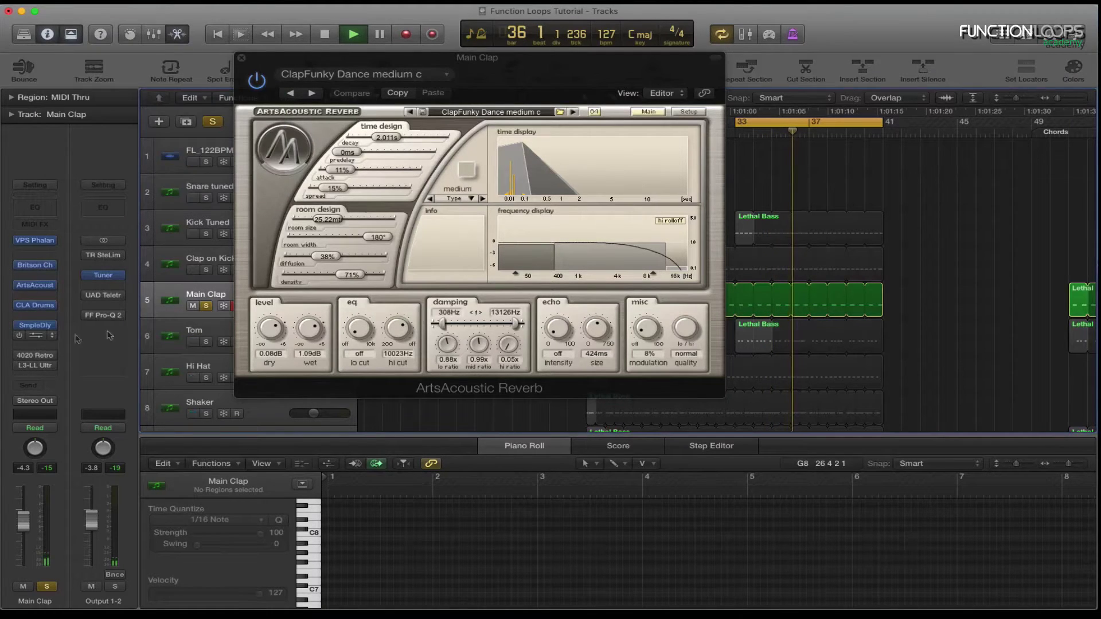
pyautogui.click(56, 63)
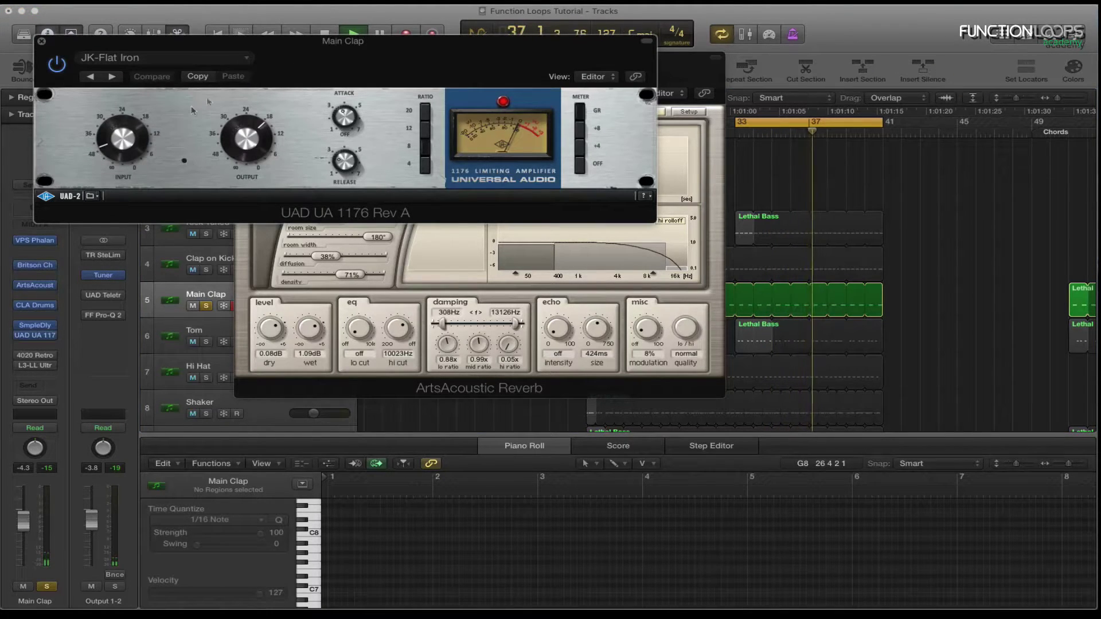
pyautogui.moveTo(136, 140); pyautogui.dragTo(138, 136)
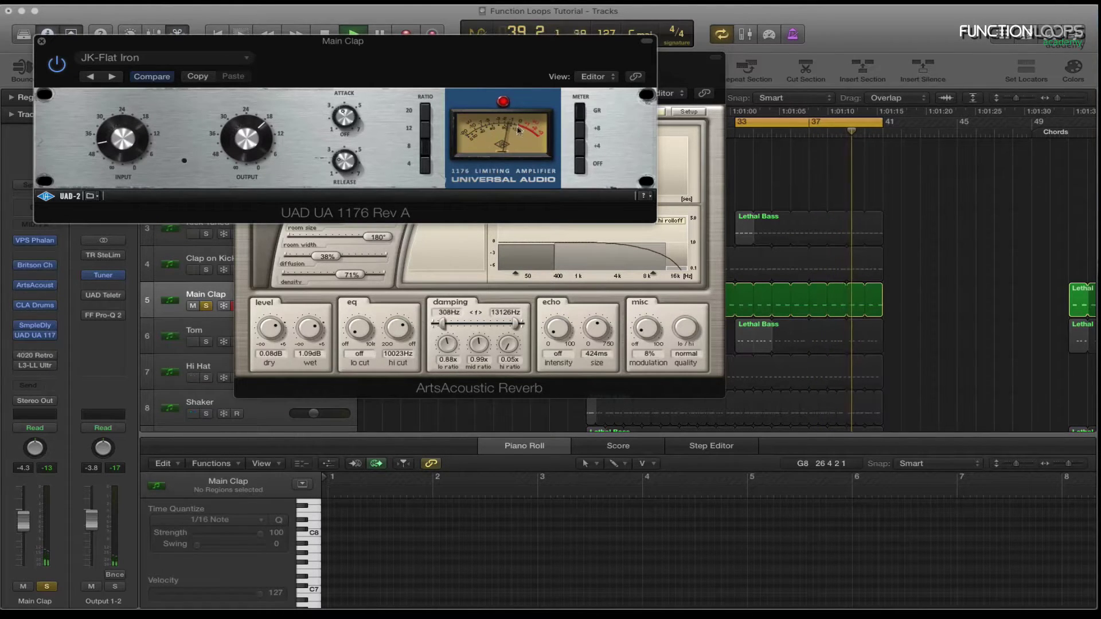
pyautogui.click(41, 41)
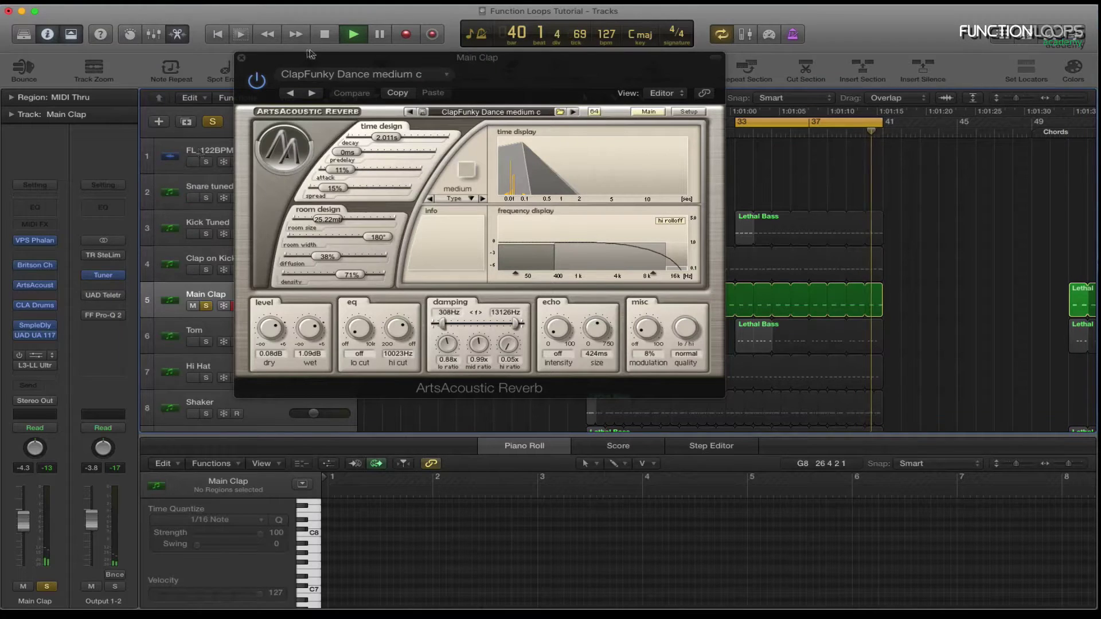
# Enable the 4020 Retro EQ on Main Clap, close its window, and open the L3-LL Ultra limiter
pyautogui.click(35, 357)
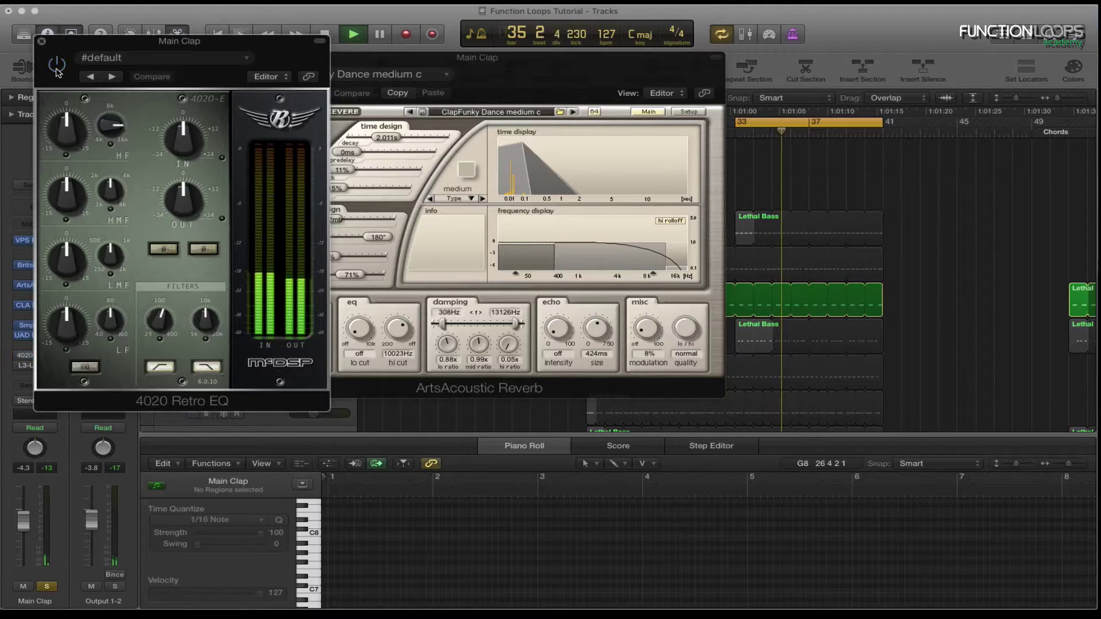
pyautogui.click(42, 42)
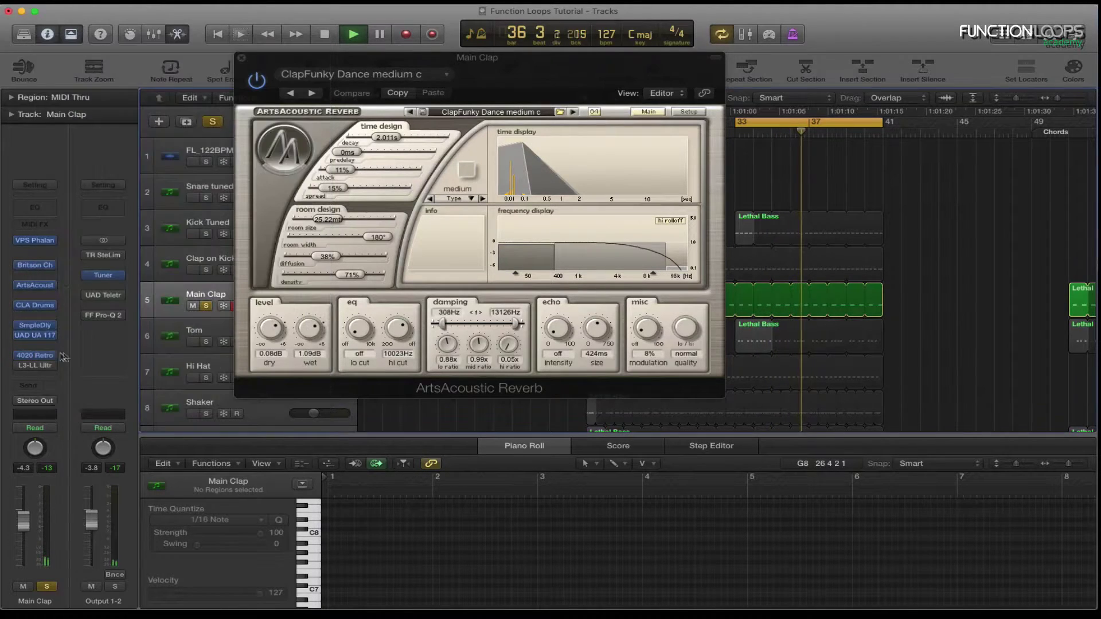
pyautogui.click(35, 365)
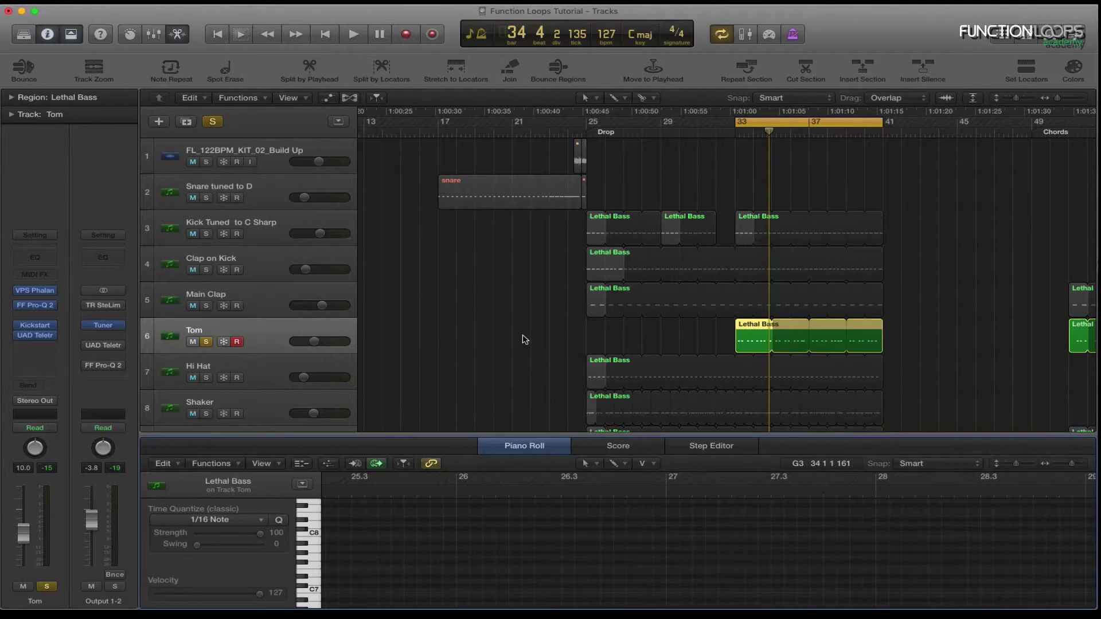
# Play the soloed Tom track and examine the tom sample loaded in its Phalanx sampler, closing the sampler window
pyautogui.click(523, 339)
pyautogui.press('space')
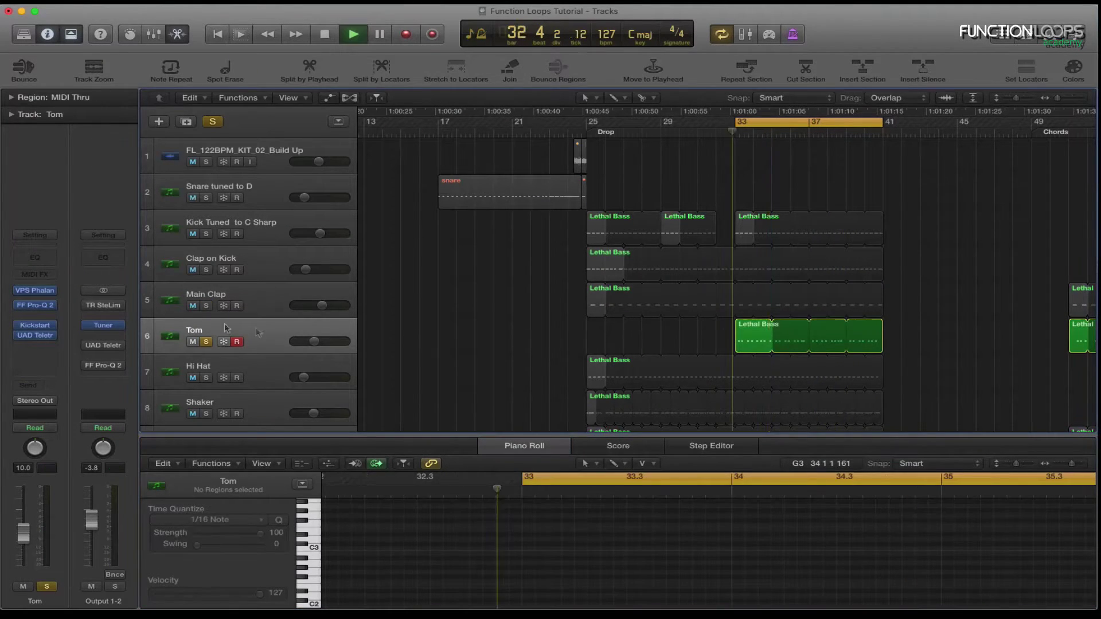
pyautogui.click(39, 290)
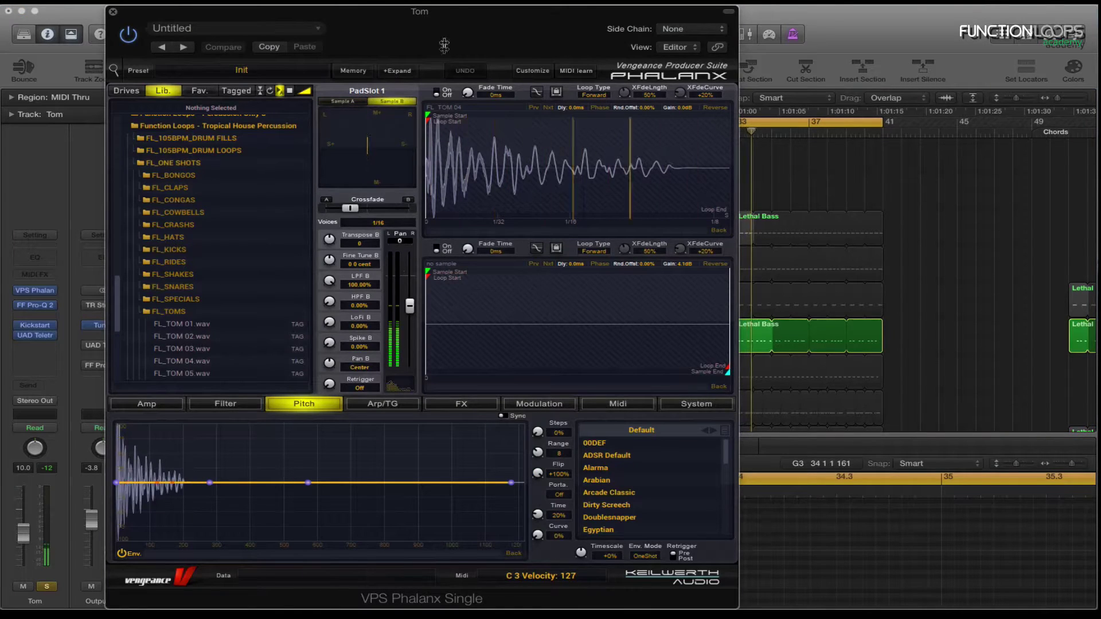
pyautogui.moveTo(401, 12); pyautogui.dragTo(501, 12)
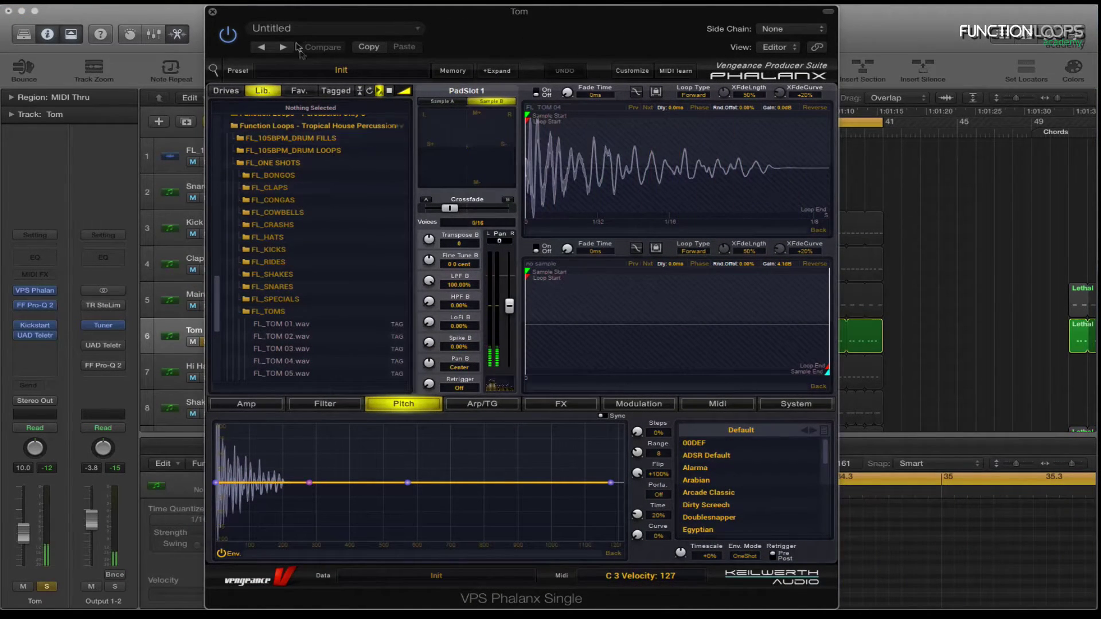
pyautogui.click(212, 11)
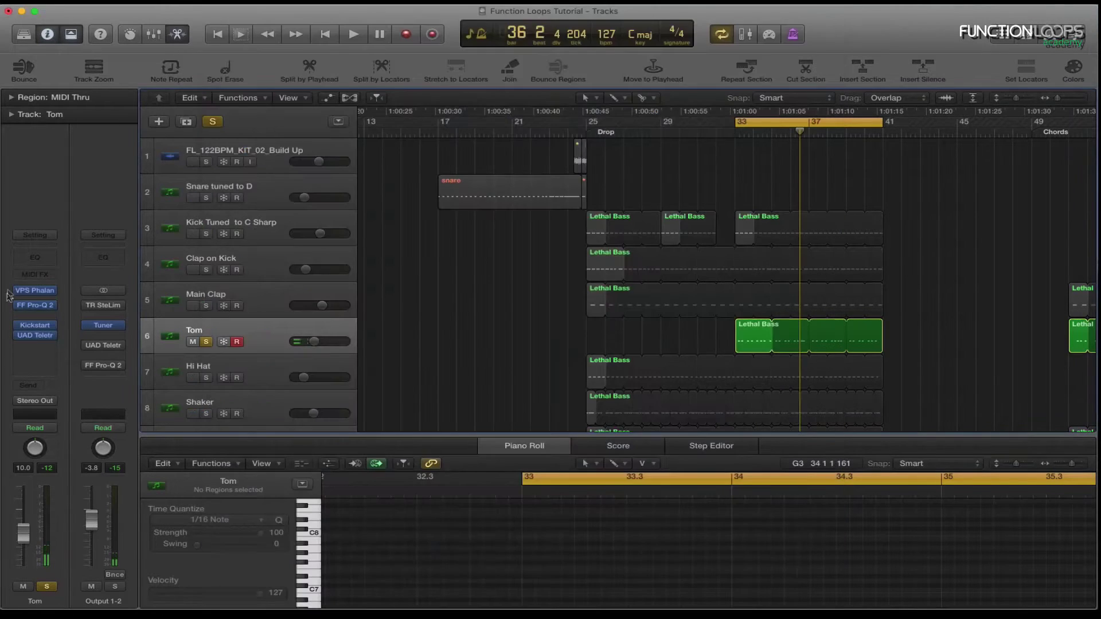
# Play the tom through its FF Pro-Q 2 equalizer to examine the EQ curve, and close the equalizer window
pyautogui.press('space')
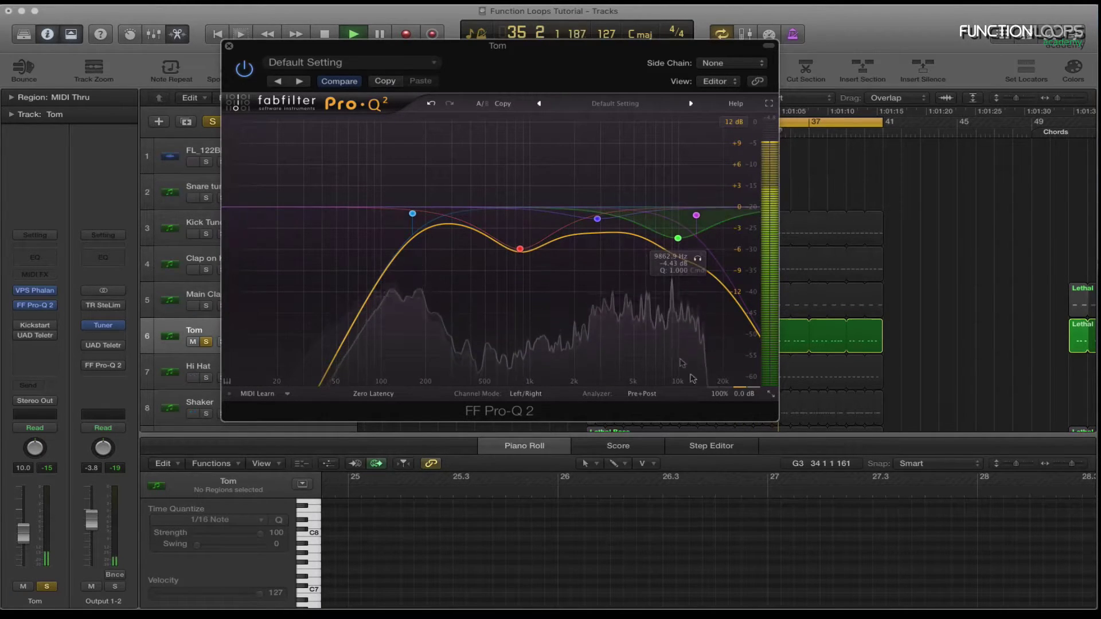
pyautogui.press('space')
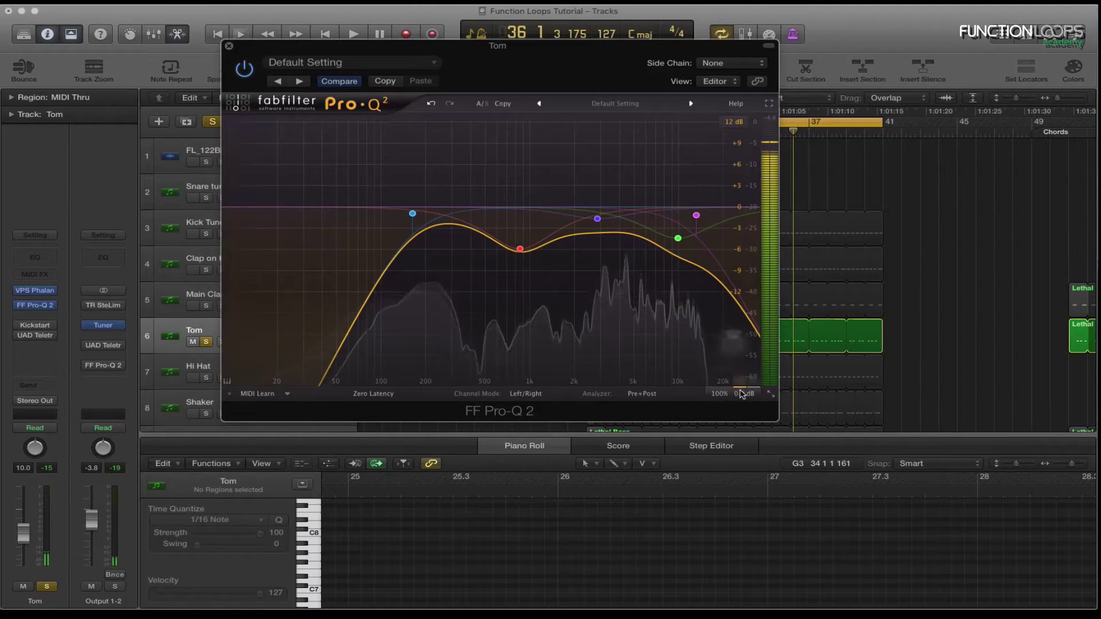
pyautogui.moveTo(740, 383)
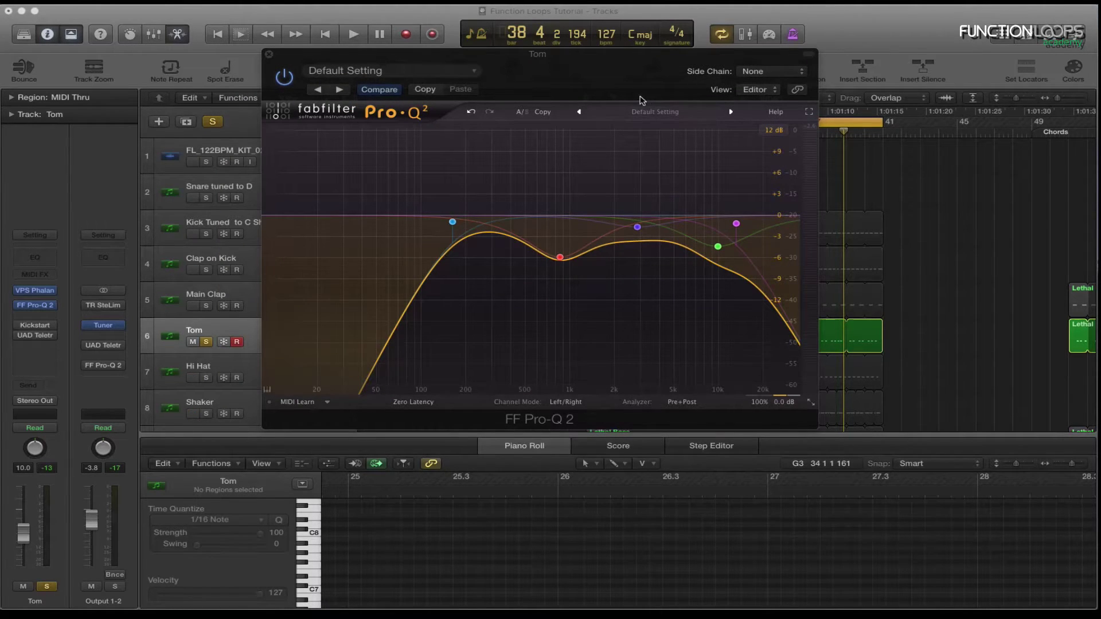
pyautogui.click(266, 54)
# Open Kickstart on the Tom track, switch it on during playback, and solo the kick track alongside the tom
pyautogui.click(33, 332)
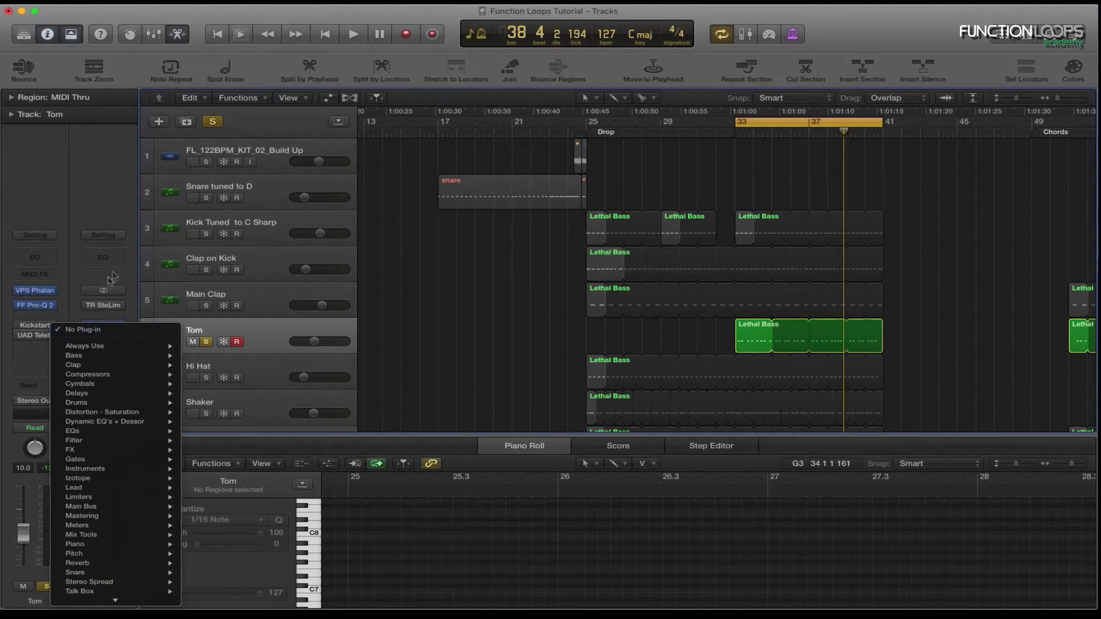
pyautogui.moveTo(329, 44); pyautogui.dragTo(541, 49)
pyautogui.press('space')
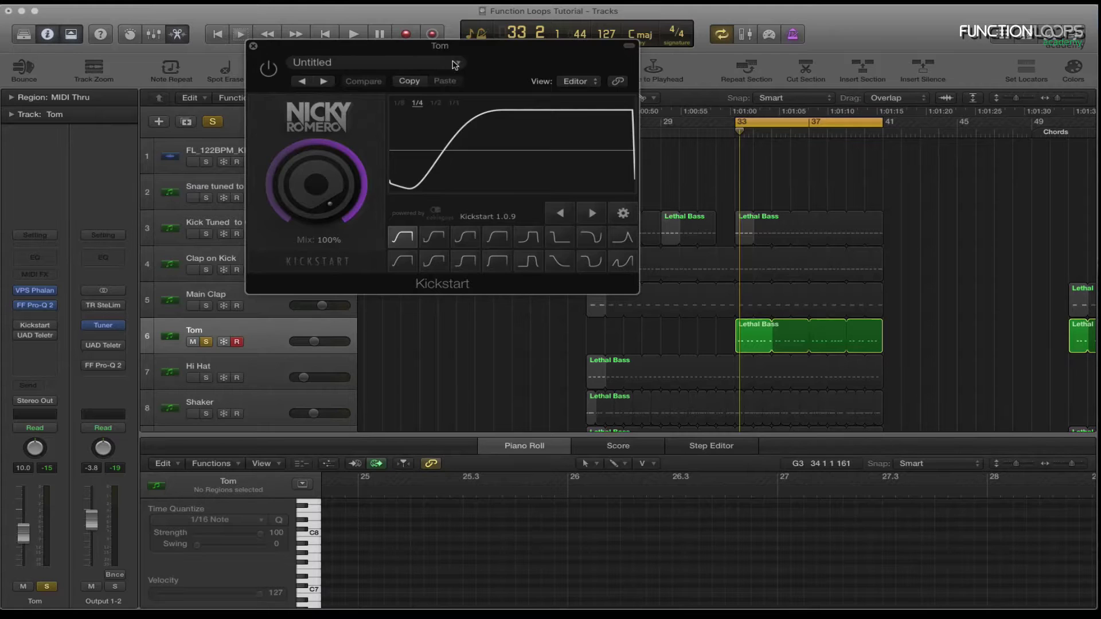
pyautogui.moveTo(457, 48); pyautogui.dragTo(490, 50)
pyautogui.moveTo(388, 51); pyautogui.dragTo(665, 282)
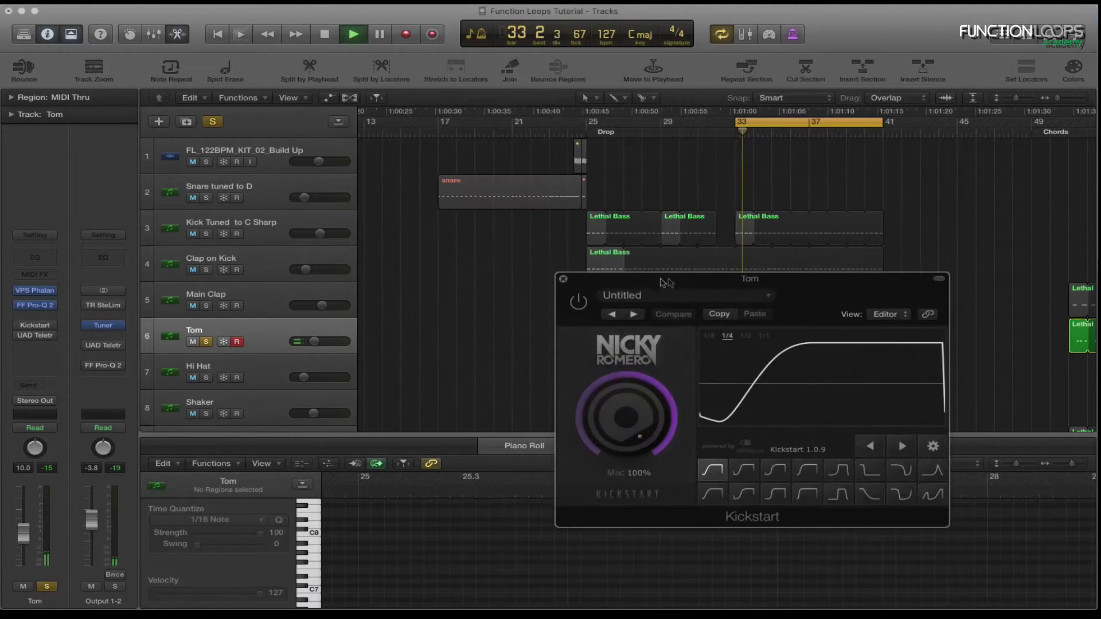
pyautogui.click(578, 304)
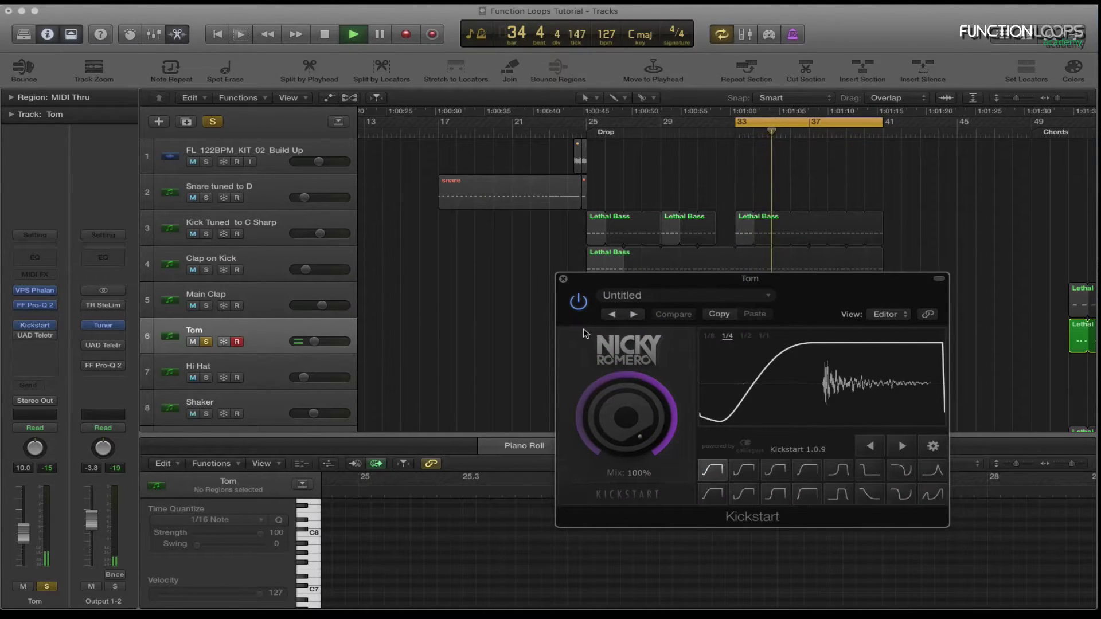
pyautogui.click(205, 234)
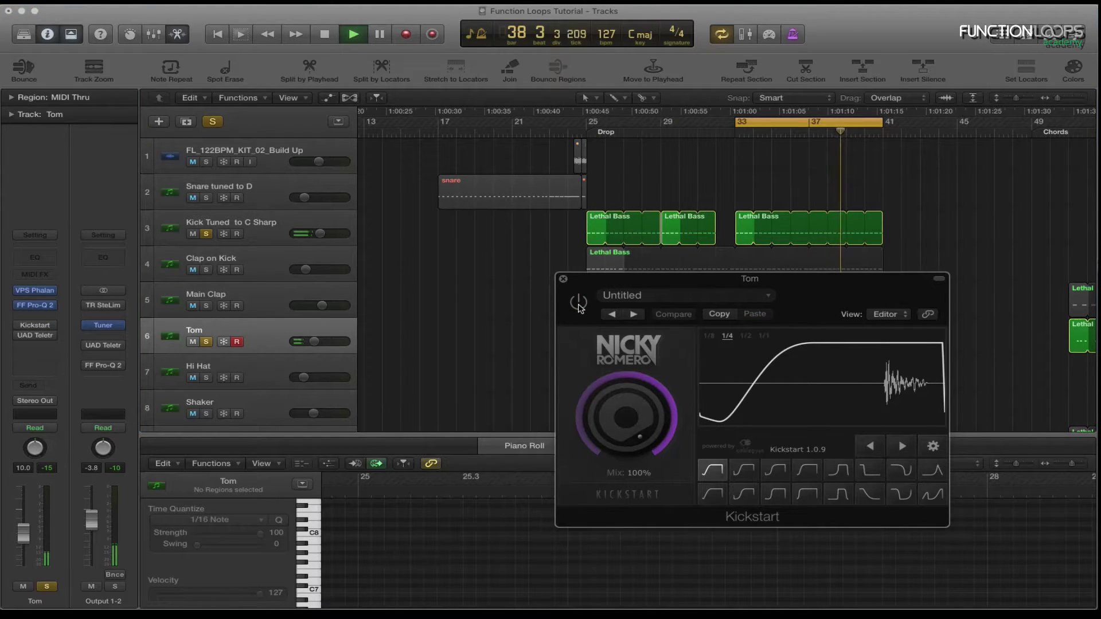
# Switch Kickstart back on, enable and open the UAD Teletronix LA-2A on the Tom track, and play the tom through it
pyautogui.click(579, 304)
pyautogui.press('space')
pyautogui.click(35, 335)
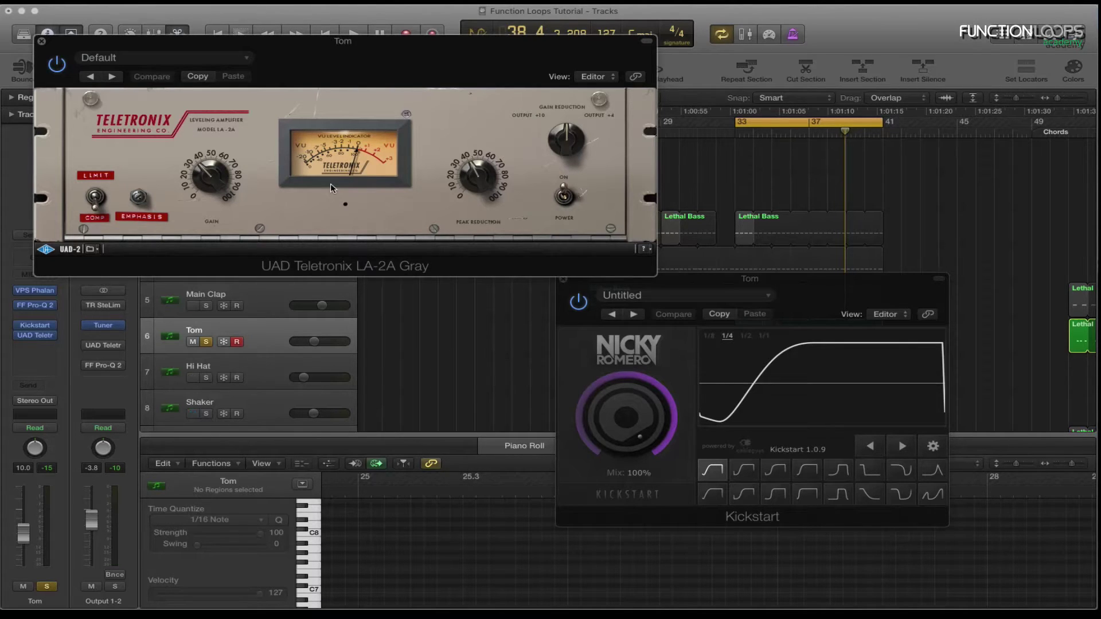
pyautogui.press('space')
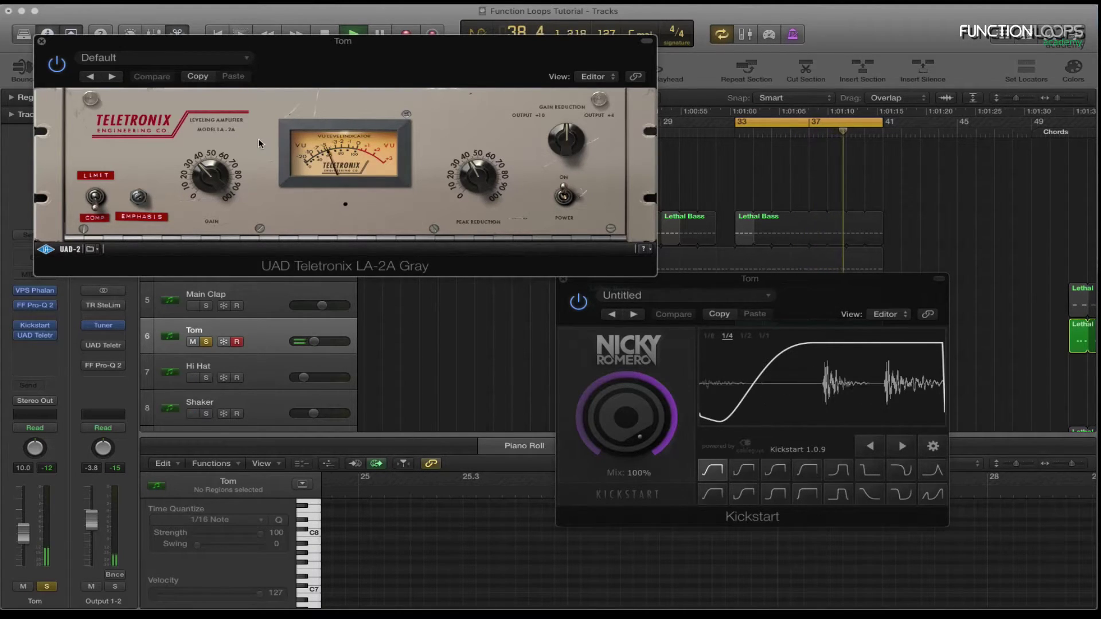
# Go to the Hi Hat track and compare its Phalanx sound with the amp envelope switched off and back on
pyautogui.press('Down')
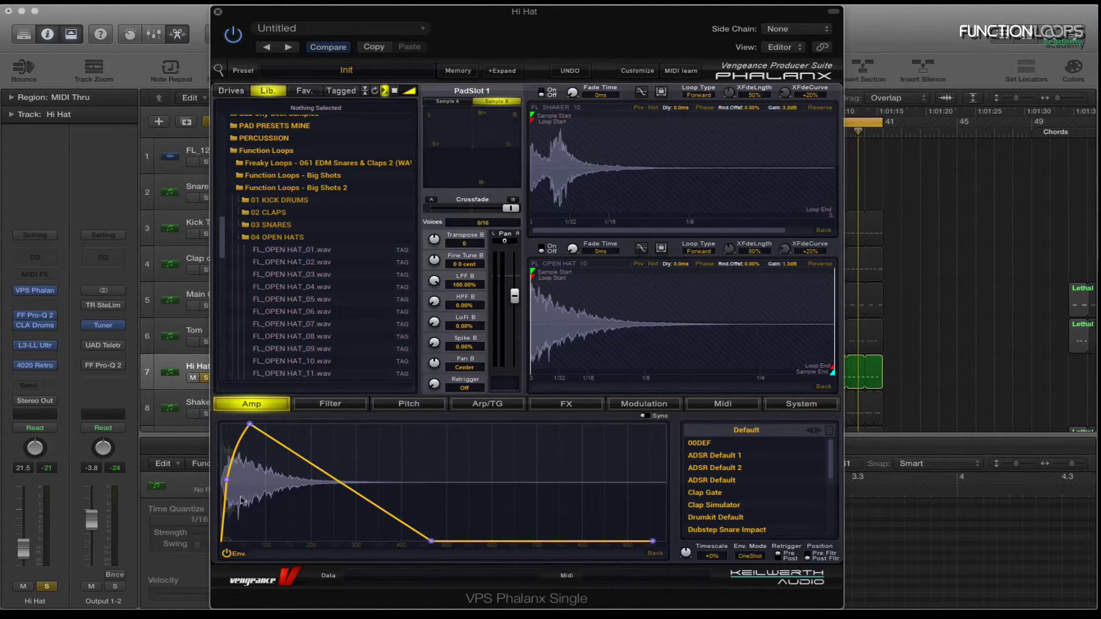
pyautogui.click(237, 556)
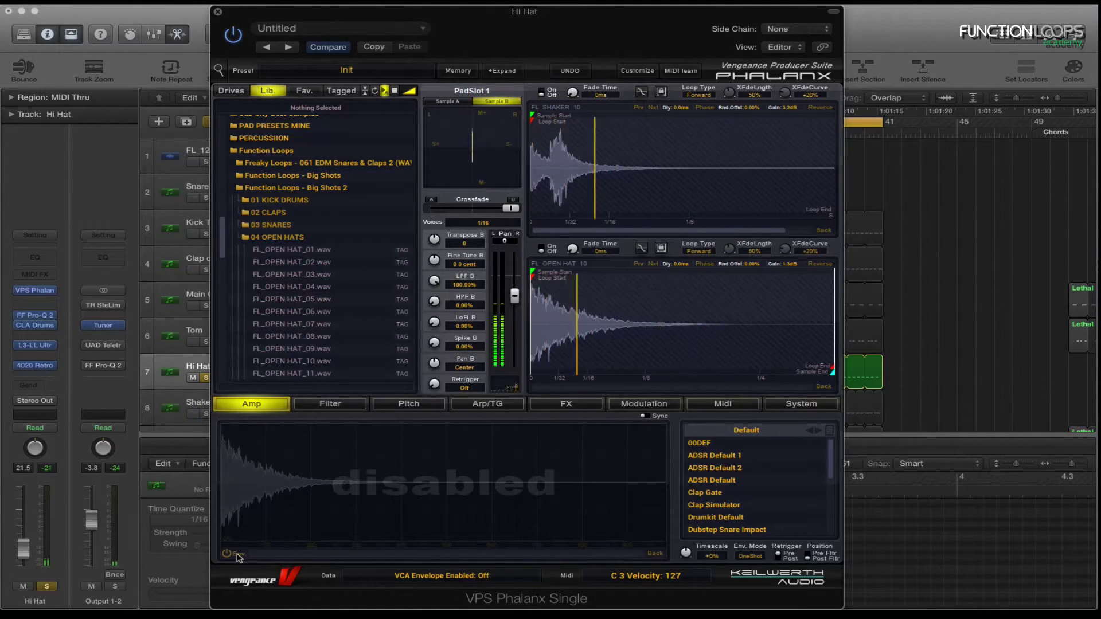
pyautogui.click(227, 553)
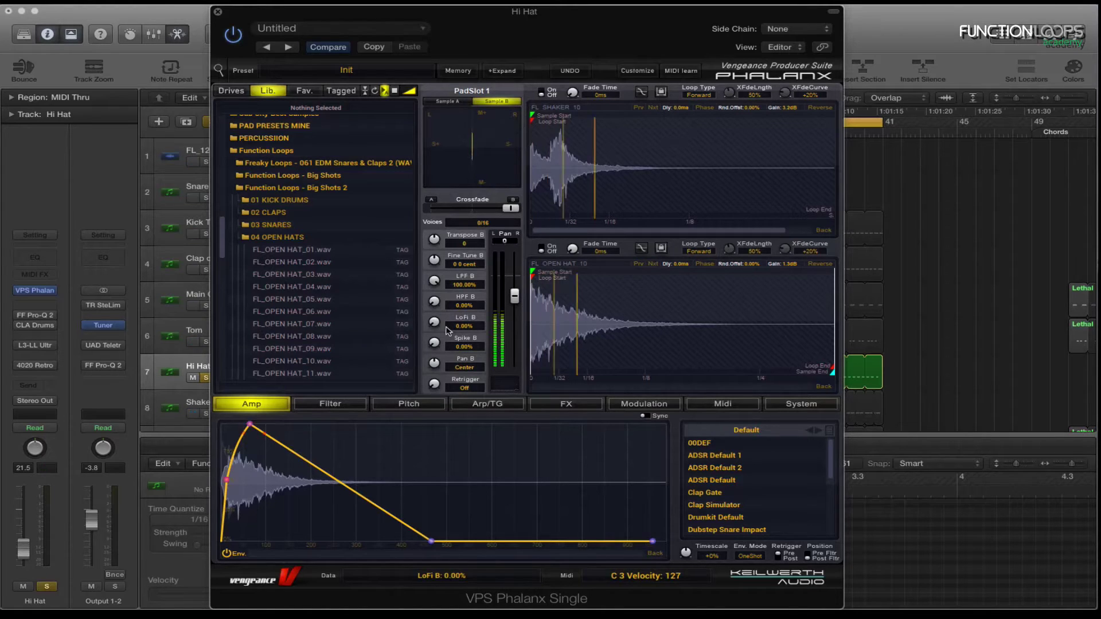
# Enable the 4020 Retro EQ, L3-LL Ultra and CLA Drums inserts on the Hi Hat track during playback
pyautogui.click(19, 366)
pyautogui.click(19, 345)
pyautogui.click(19, 326)
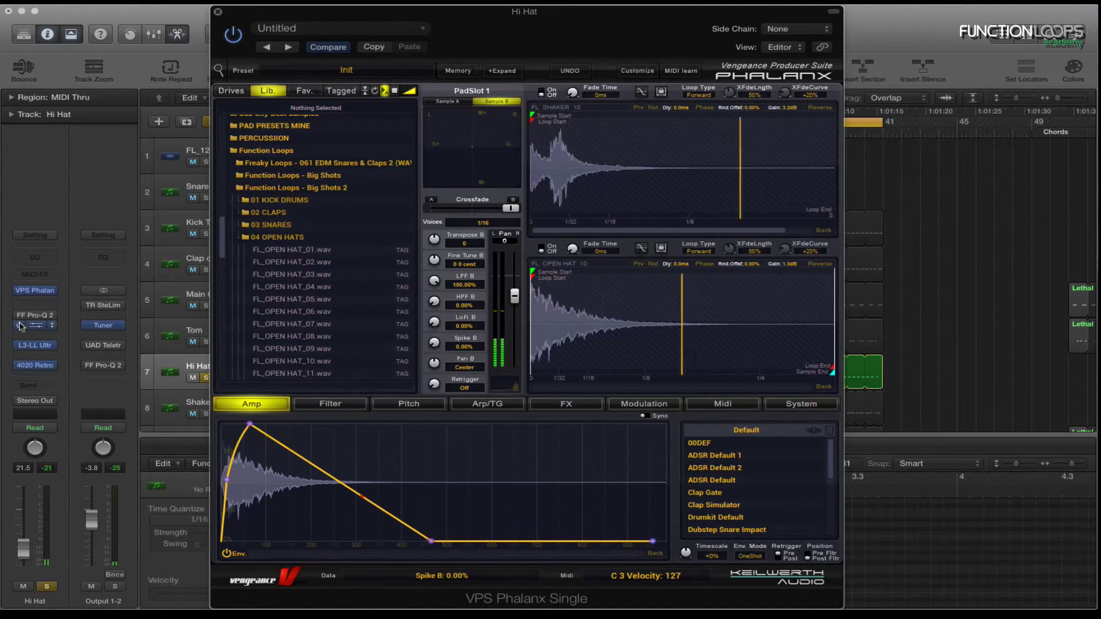
# Enable FF Pro-Q 2 on the Hi Hat track, examine its EQ bands, and close the equalizer and sampler windows
pyautogui.click(49, 316)
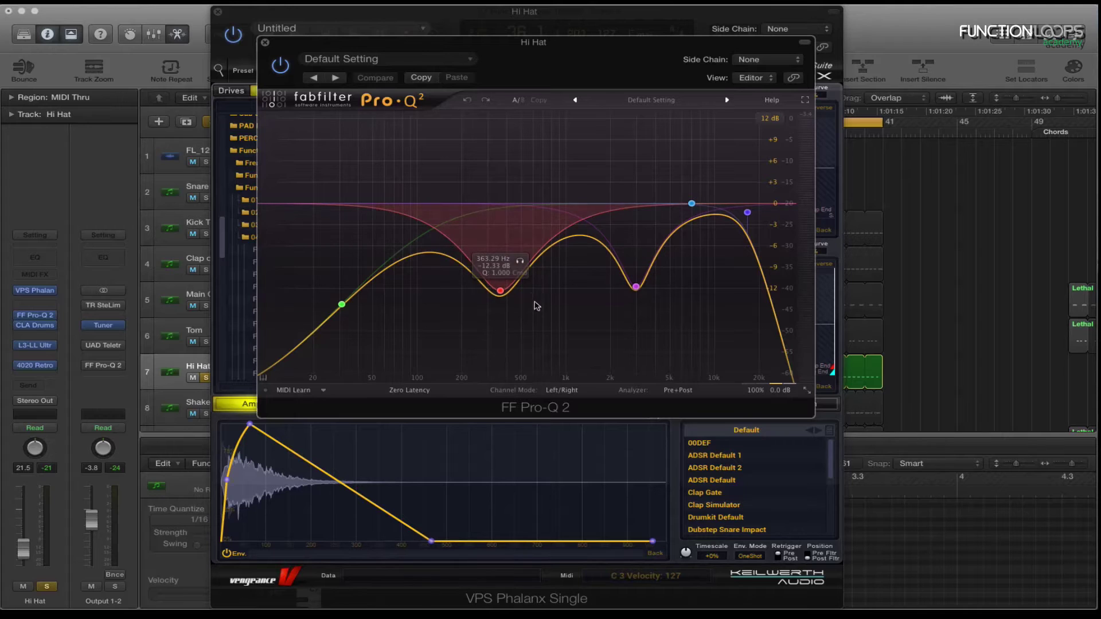
pyautogui.moveTo(641, 294)
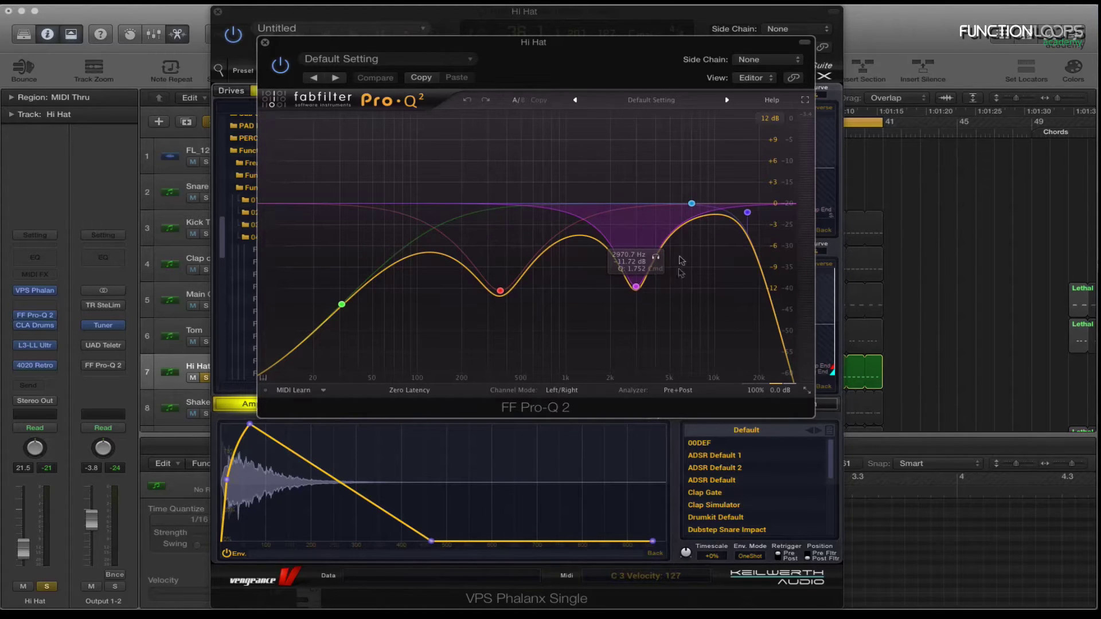
pyautogui.moveTo(765, 222)
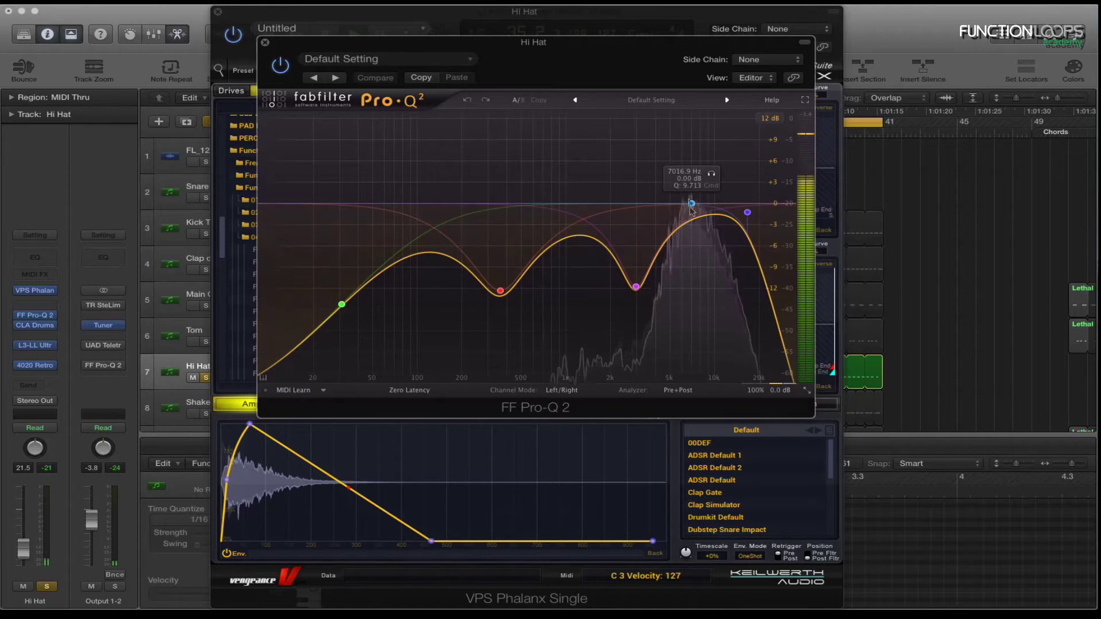
pyautogui.click(264, 42)
pyautogui.click(217, 11)
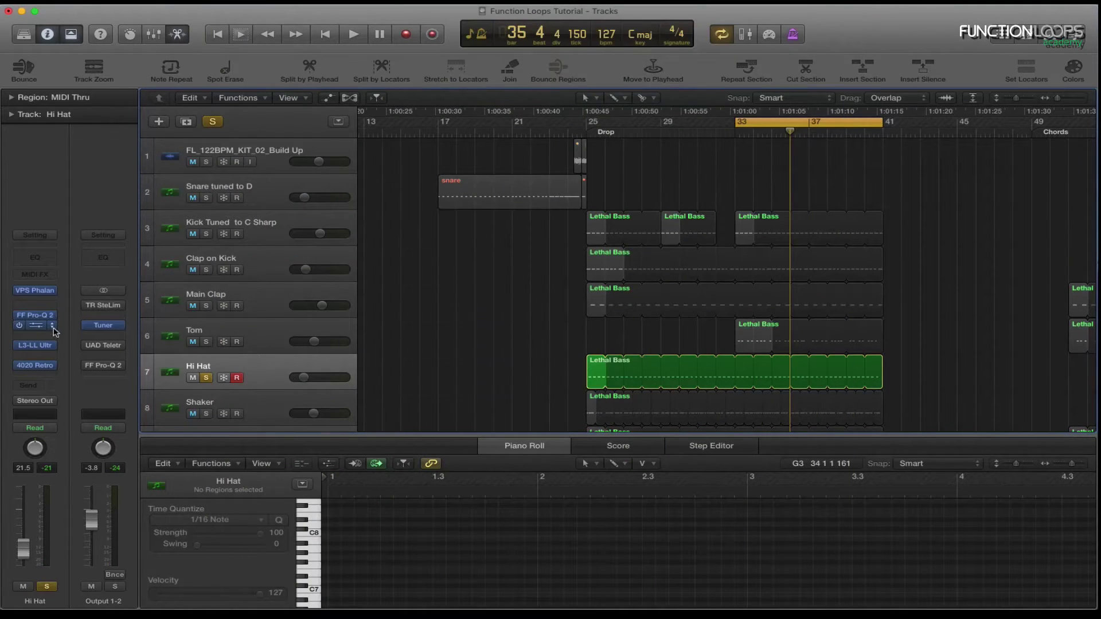
# Open CLA Drums on the Hi Hat track and compare Kick against Snare mode and Push compression off against on
pyautogui.click(53, 328)
pyautogui.moveTo(467, 62); pyautogui.dragTo(541, 62)
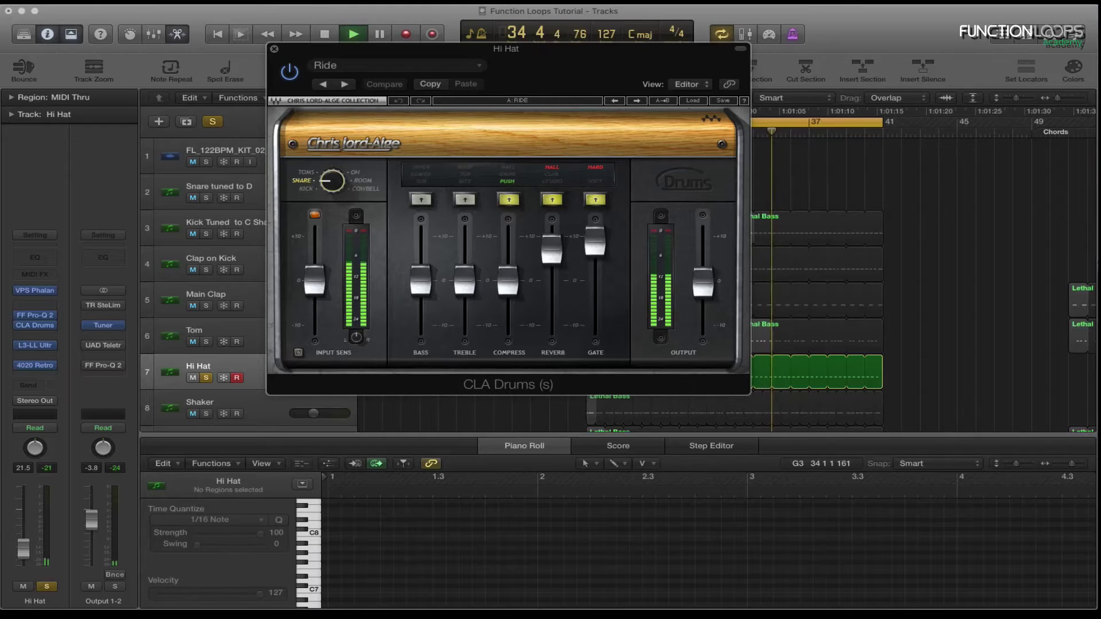
pyautogui.click(306, 188)
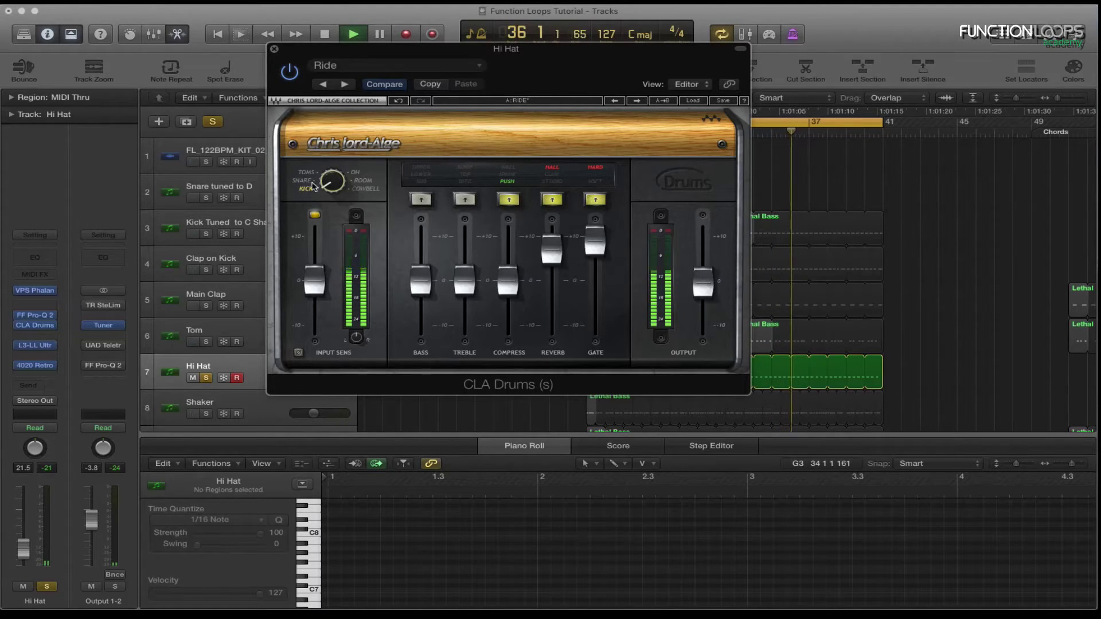
pyautogui.click(302, 180)
pyautogui.click(512, 204)
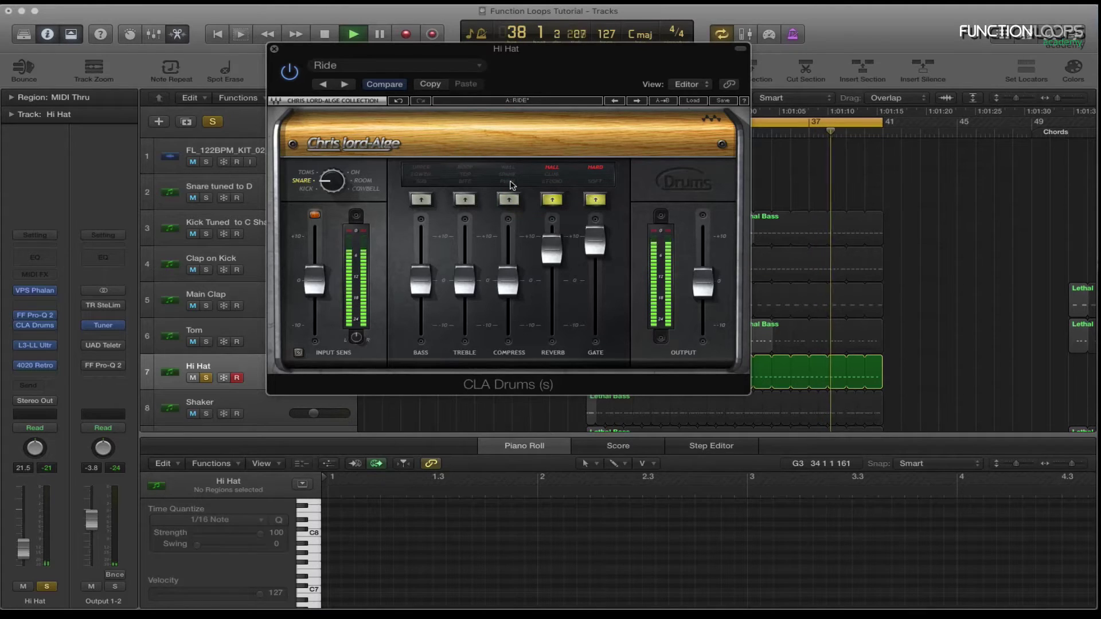
pyautogui.click(508, 199)
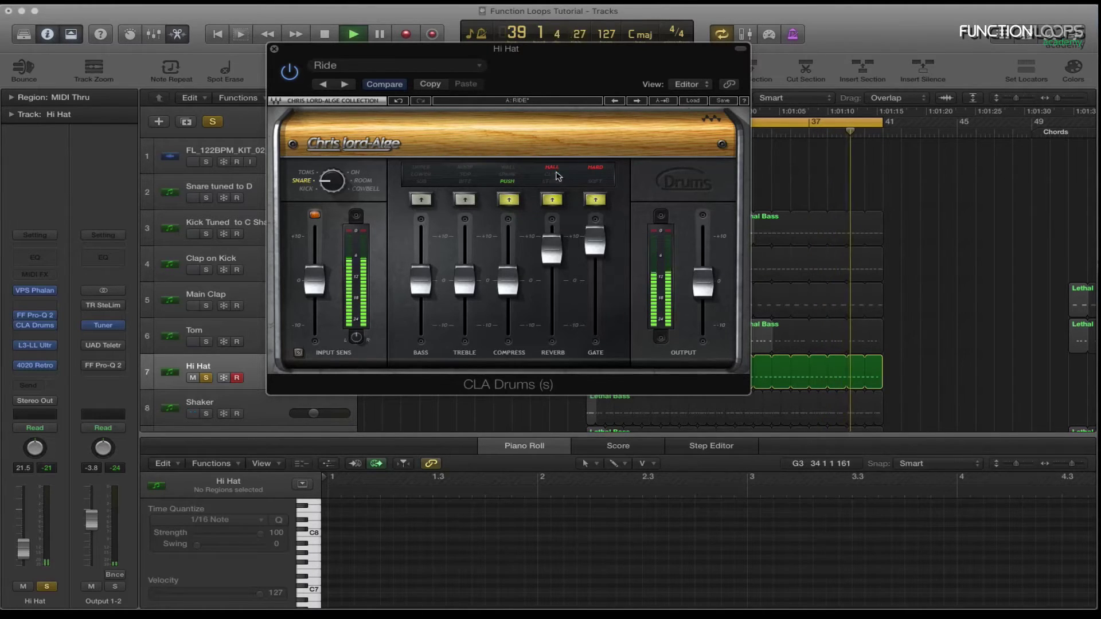
# Compare the hi-hat with the CLA Drums Hall reverb off and on, and set the reverb level to 5.0
pyautogui.click(552, 199)
pyautogui.click(552, 199)
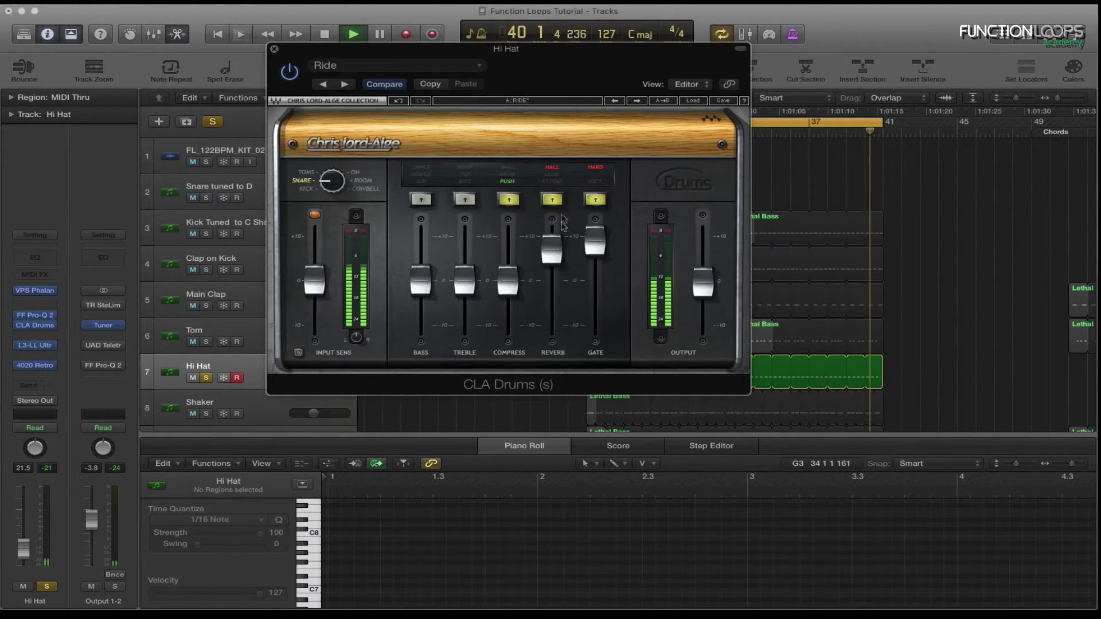
pyautogui.moveTo(551, 246)
pyautogui.mouseDown()
pyautogui.moveTo(551, 324)
pyautogui.moveTo(552, 257)
pyautogui.mouseUp()
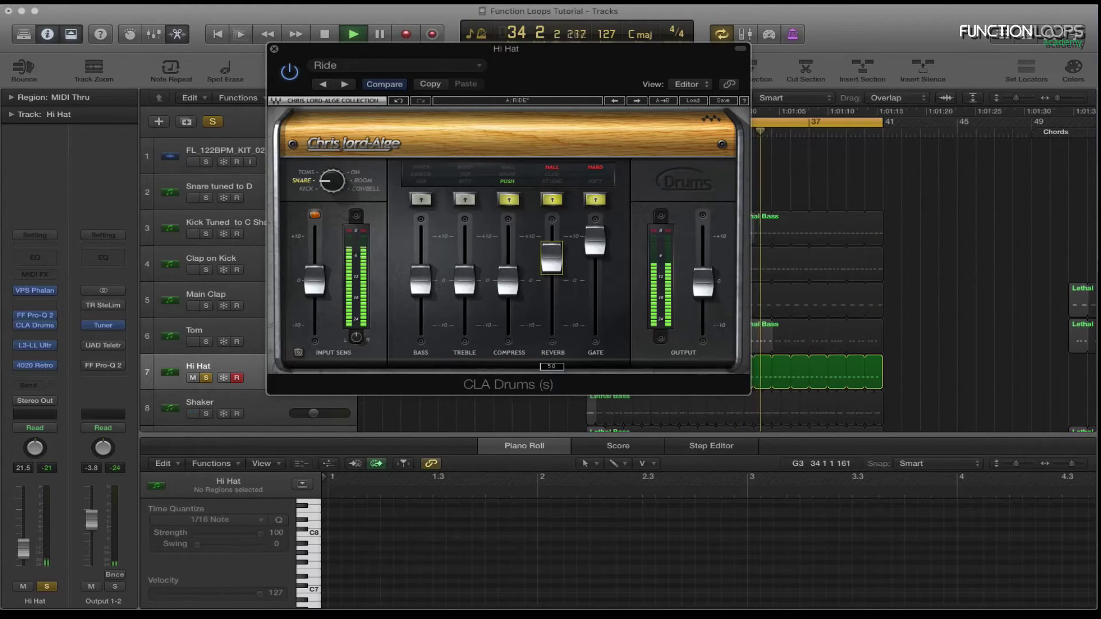
# Set the Hard gate level in CLA Drums to 10.0 and close the plug-in window
pyautogui.click(602, 169)
pyautogui.click(602, 171)
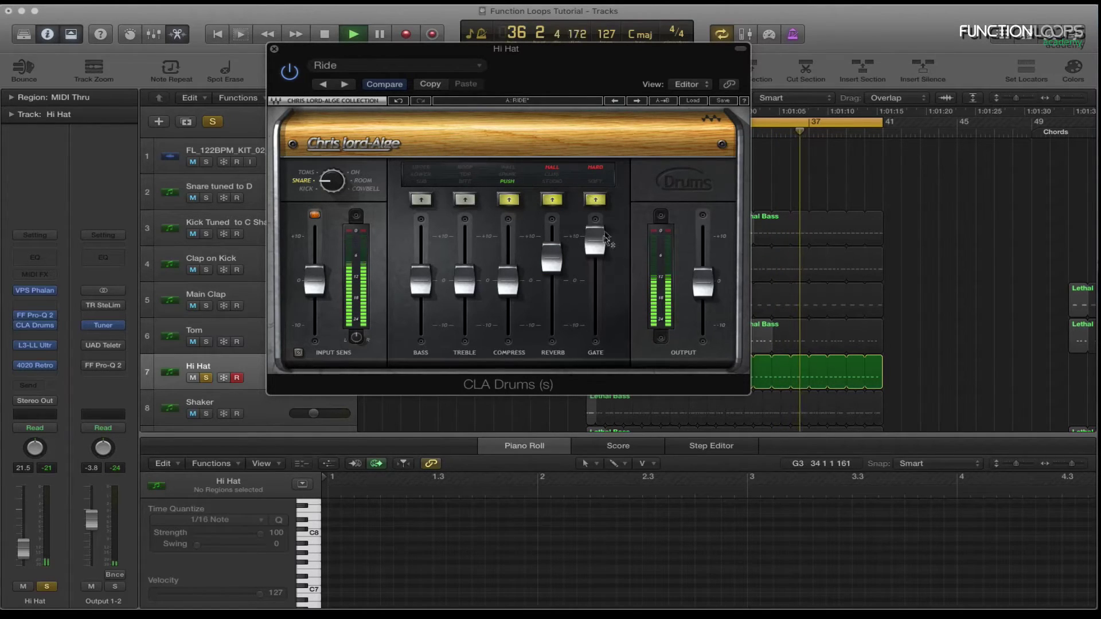
pyautogui.moveTo(596, 244)
pyautogui.mouseDown()
pyautogui.moveTo(596, 319)
pyautogui.moveTo(595, 235)
pyautogui.mouseUp()
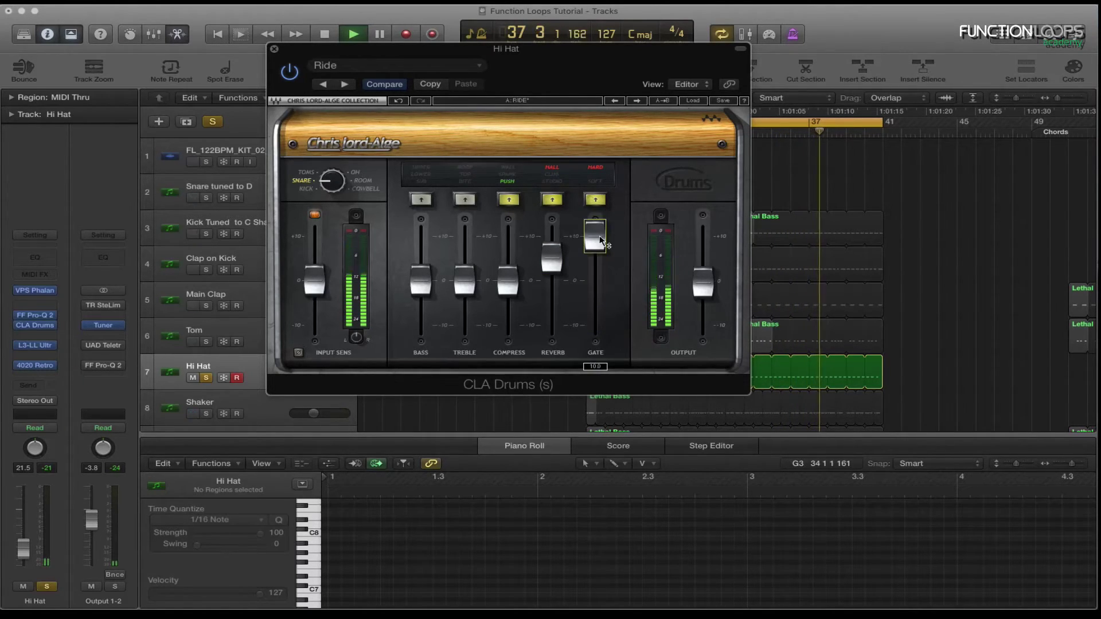
pyautogui.click(274, 48)
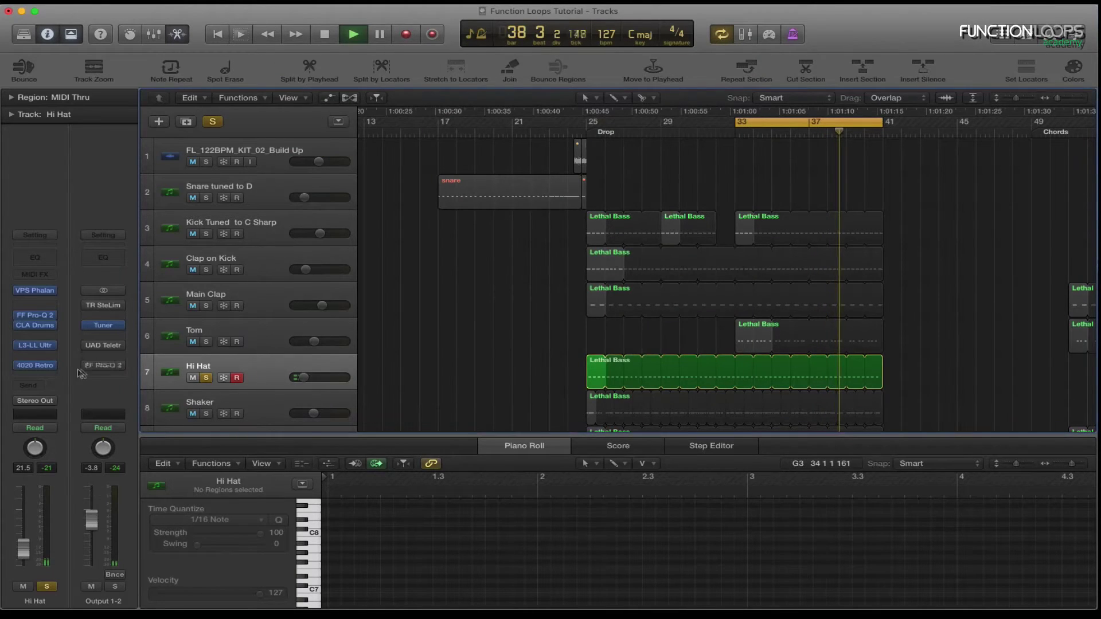
# Play the hi-hat through its L3-LL Ultra limiter to examine the threshold and attenuation, and close the limiter window
pyautogui.click(35, 345)
pyautogui.moveTo(229, 39); pyautogui.dragTo(417, 56)
pyautogui.click(230, 59)
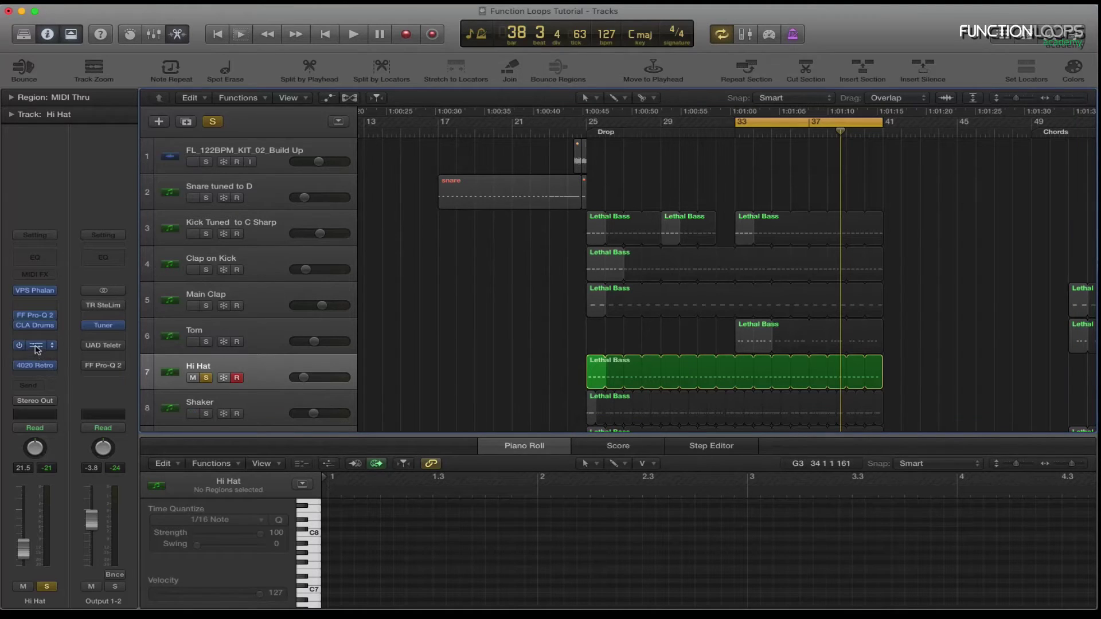
pyautogui.click(35, 346)
pyautogui.press('space')
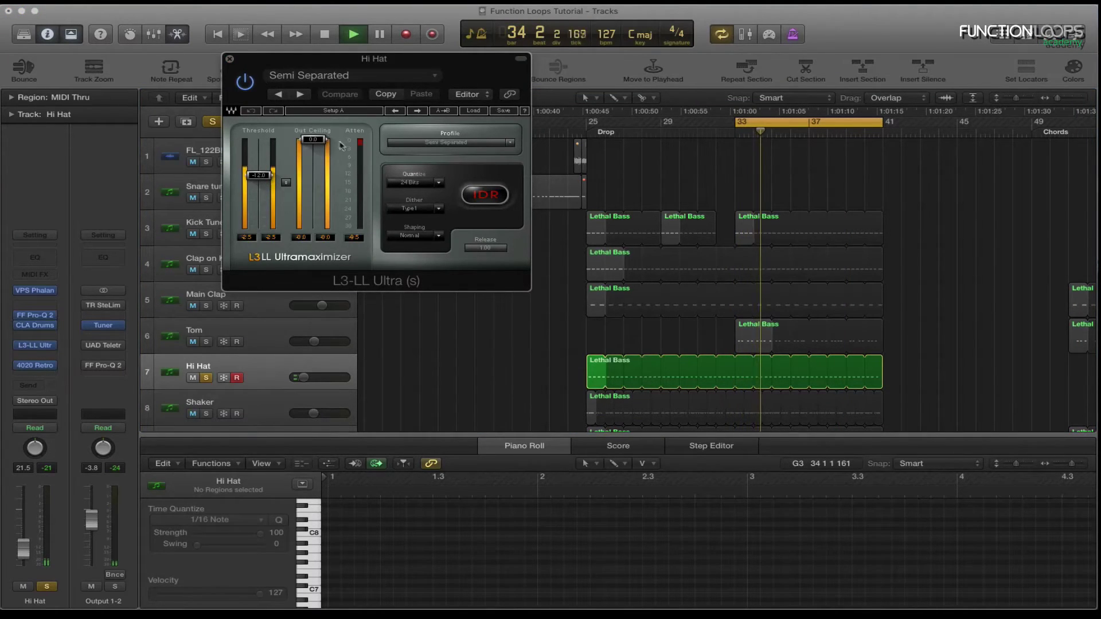
pyautogui.click(230, 60)
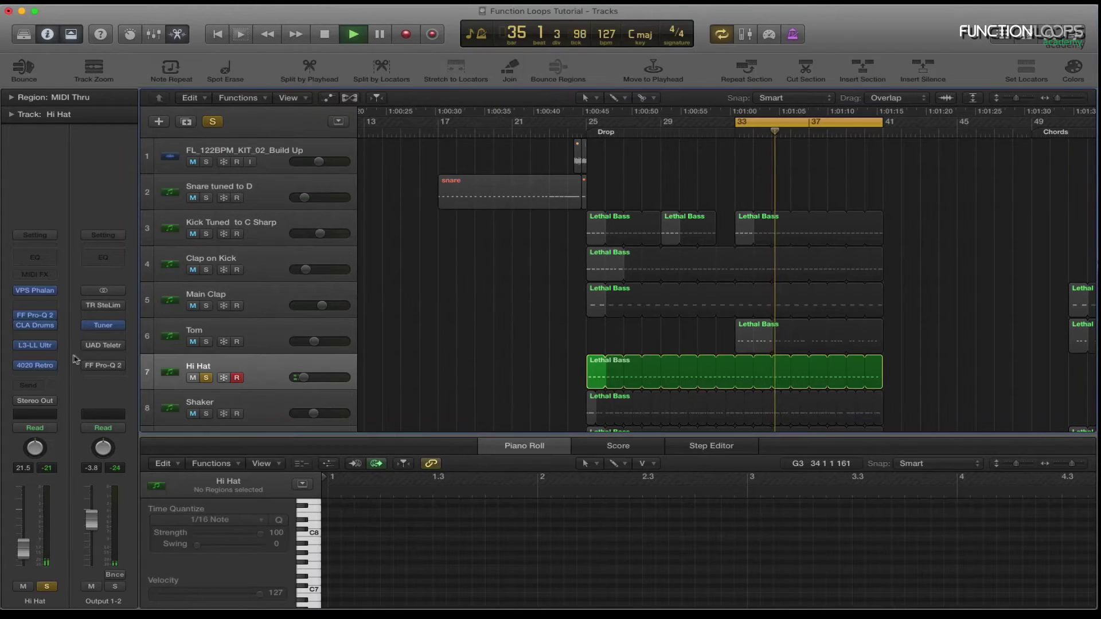
# Examine the Hi Hat's 4020 Retro EQ settings during playback, close its window and stop playback
pyautogui.click(35, 366)
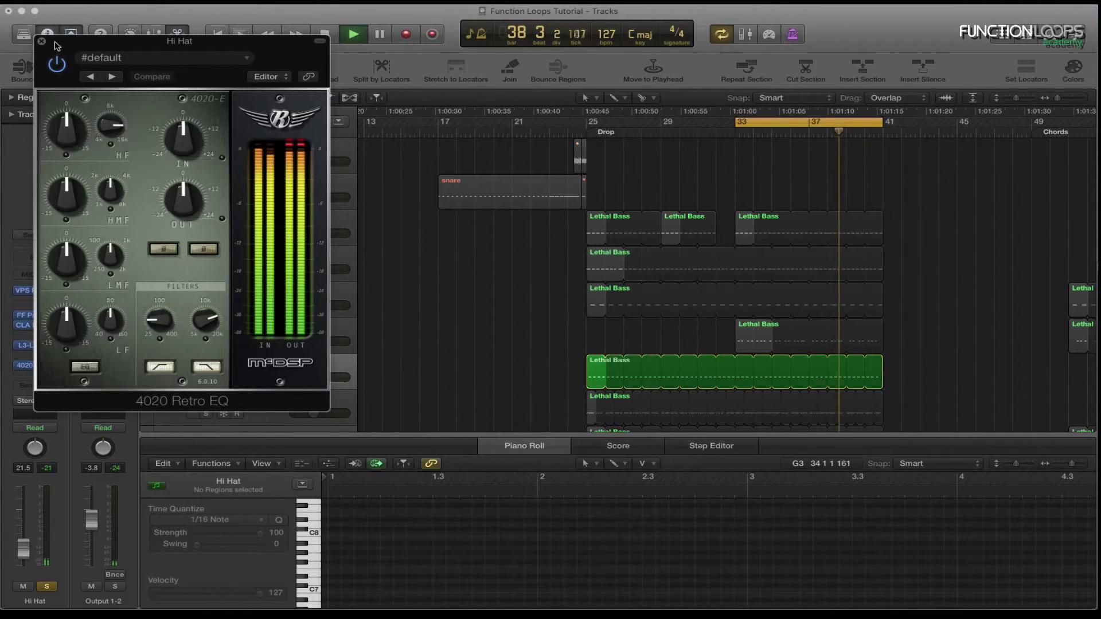
pyautogui.click(57, 64)
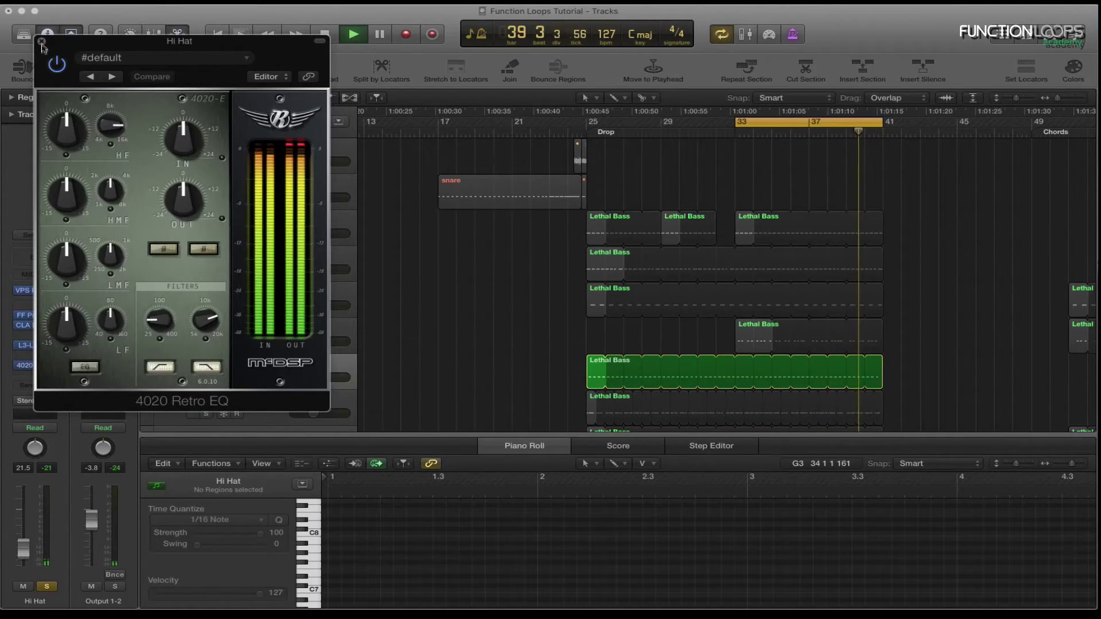
pyautogui.click(42, 41)
pyautogui.press('space')
pyautogui.click(788, 9)
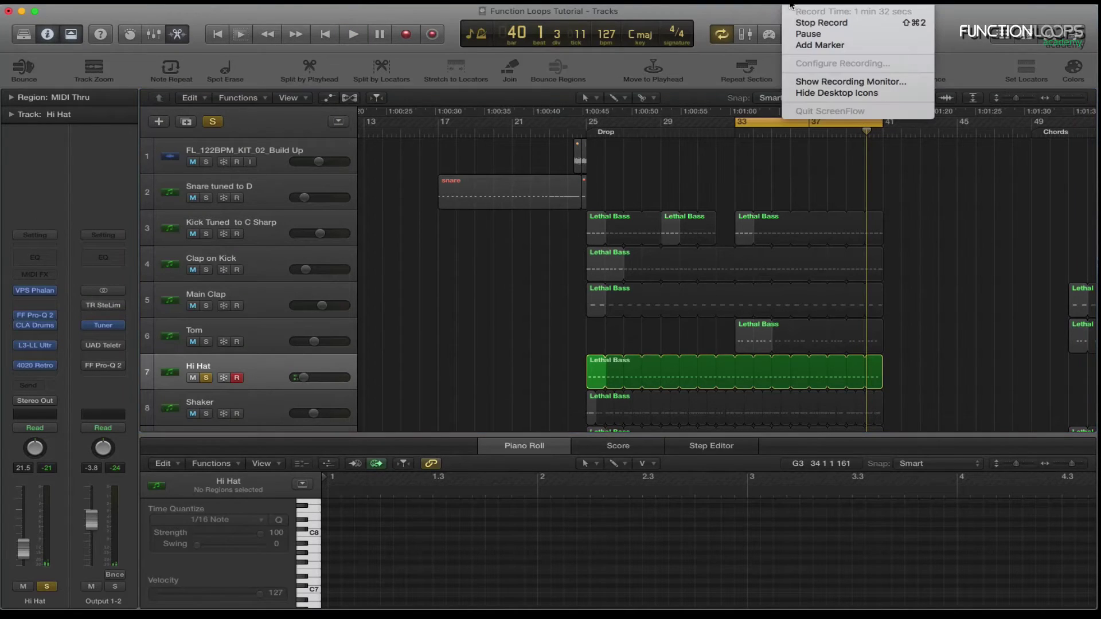
pyautogui.click(793, 13)
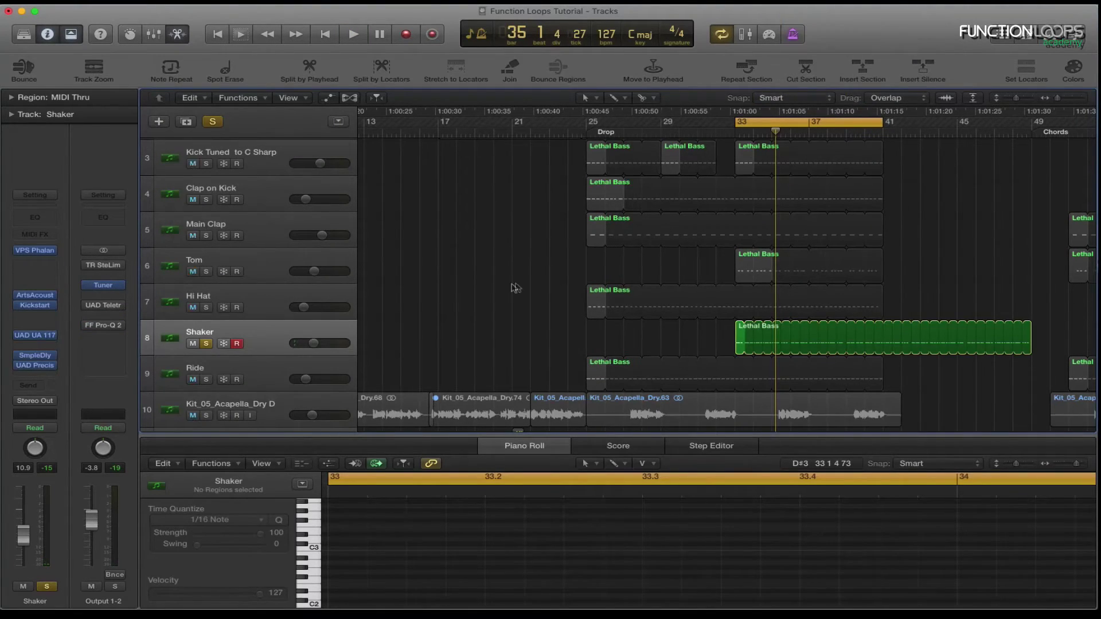
# Play the soloed Shaker with and without the kick, and examine the shaker sample in its Phalanx sampler, closing the sampler window
pyautogui.press('space')
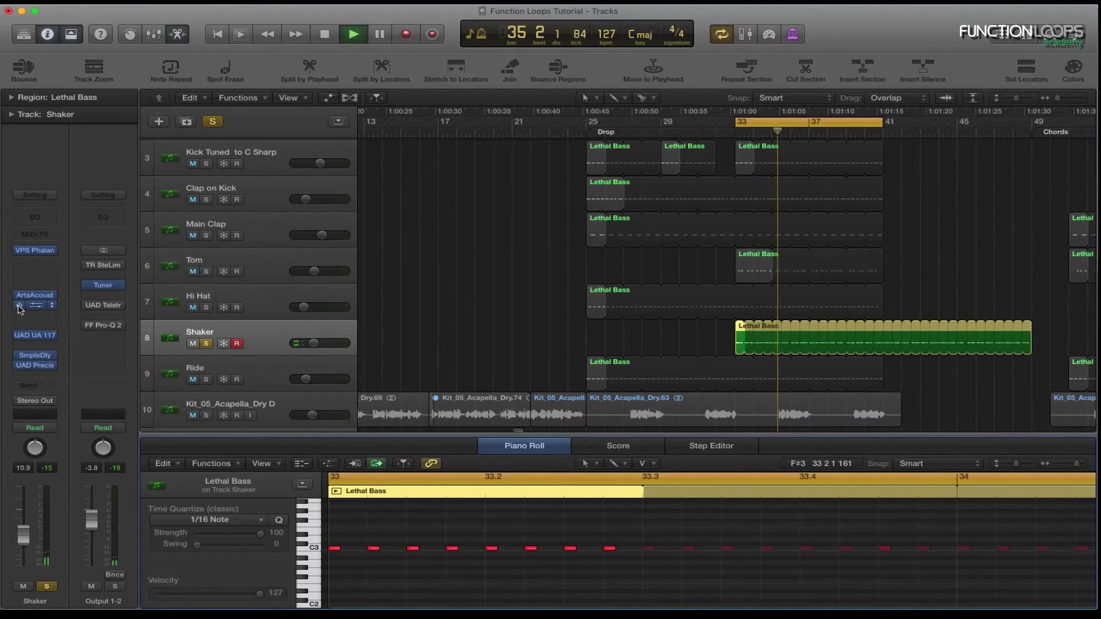
pyautogui.click(206, 163)
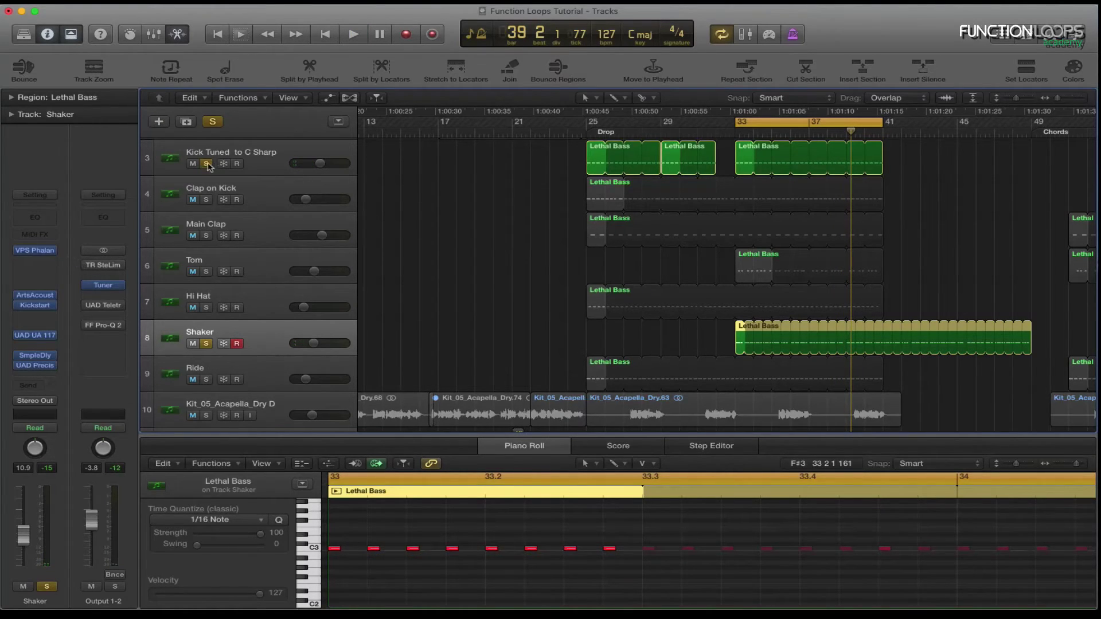
pyautogui.click(207, 164)
pyautogui.press('v')
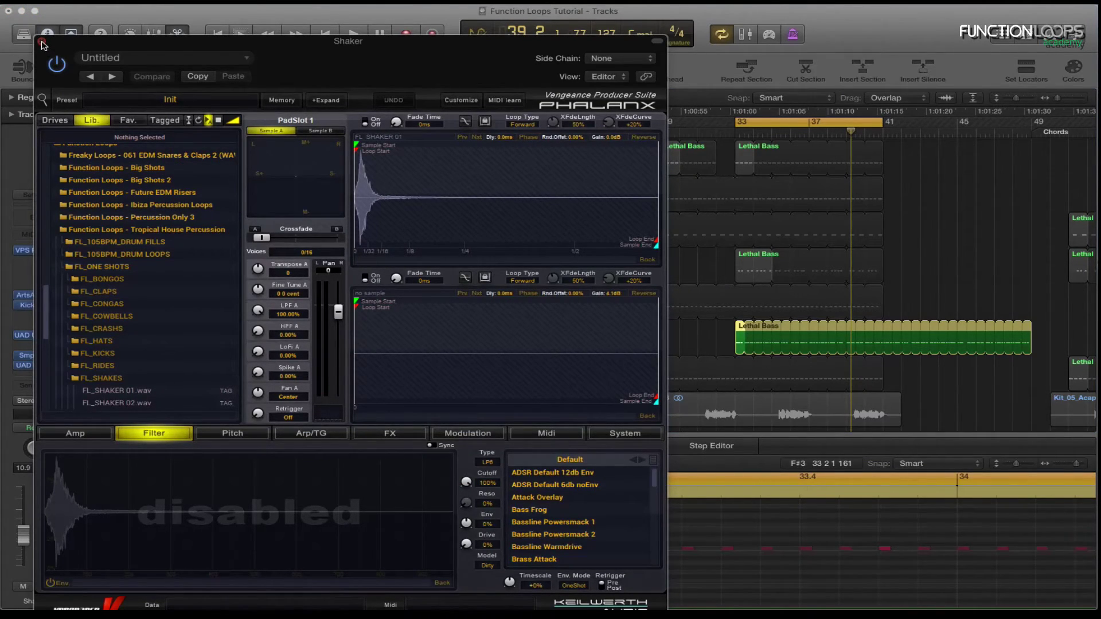
pyautogui.click(42, 43)
# Open ArtsAcoustic Reverb on the Shaker track, move its window clear of the inserts, and switch the reverb on during playback
pyautogui.click(35, 295)
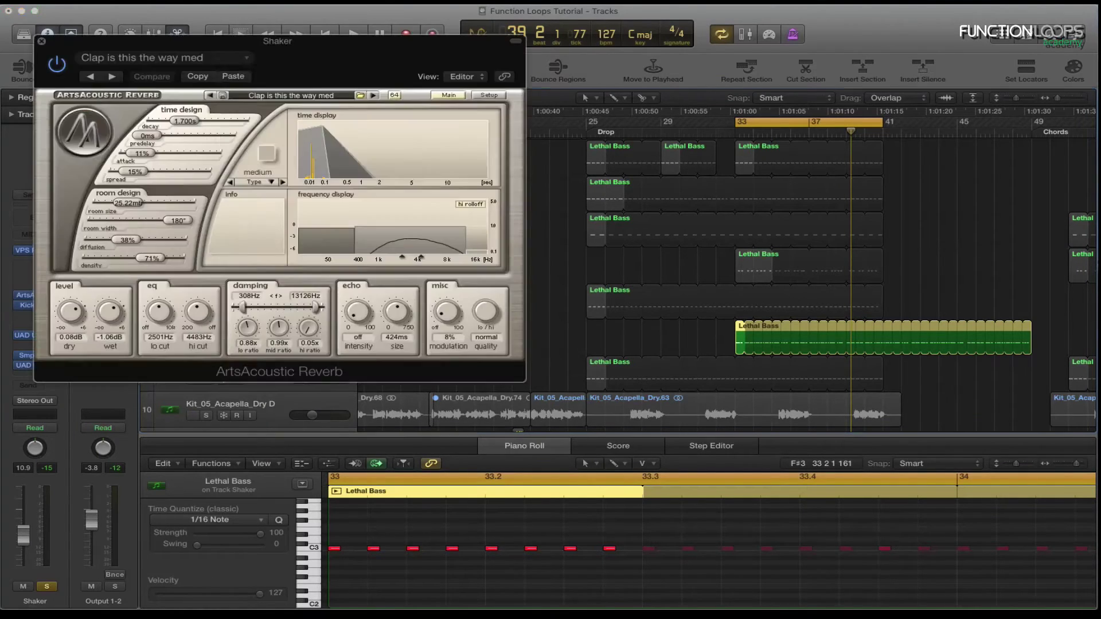
pyautogui.moveTo(143, 68); pyautogui.dragTo(294, 69)
pyautogui.press('space')
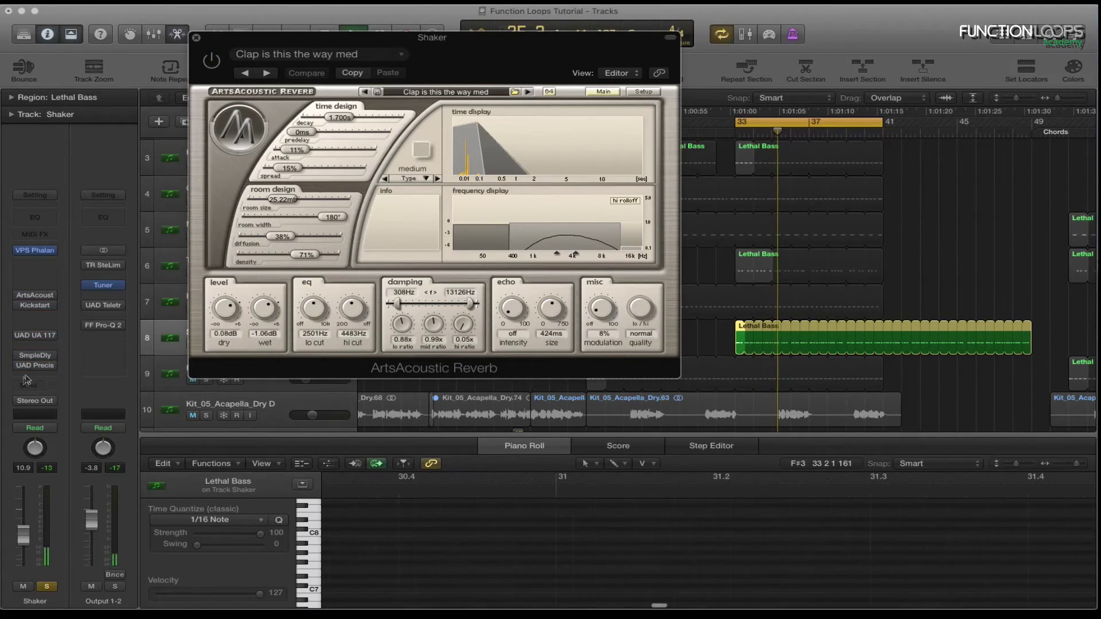
pyautogui.click(211, 60)
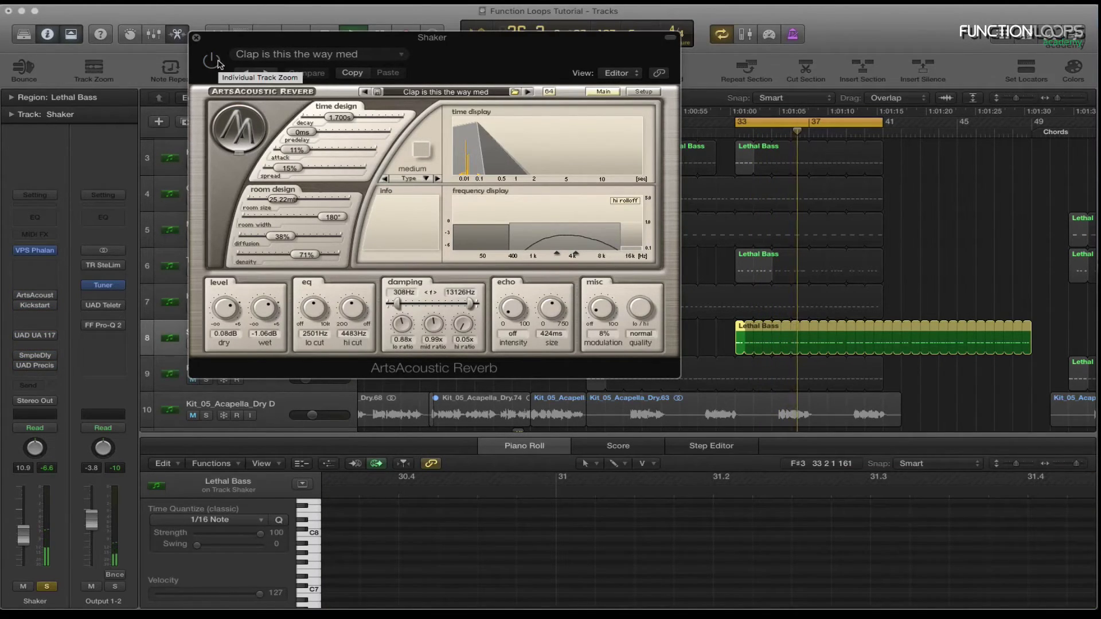
pyautogui.click(213, 61)
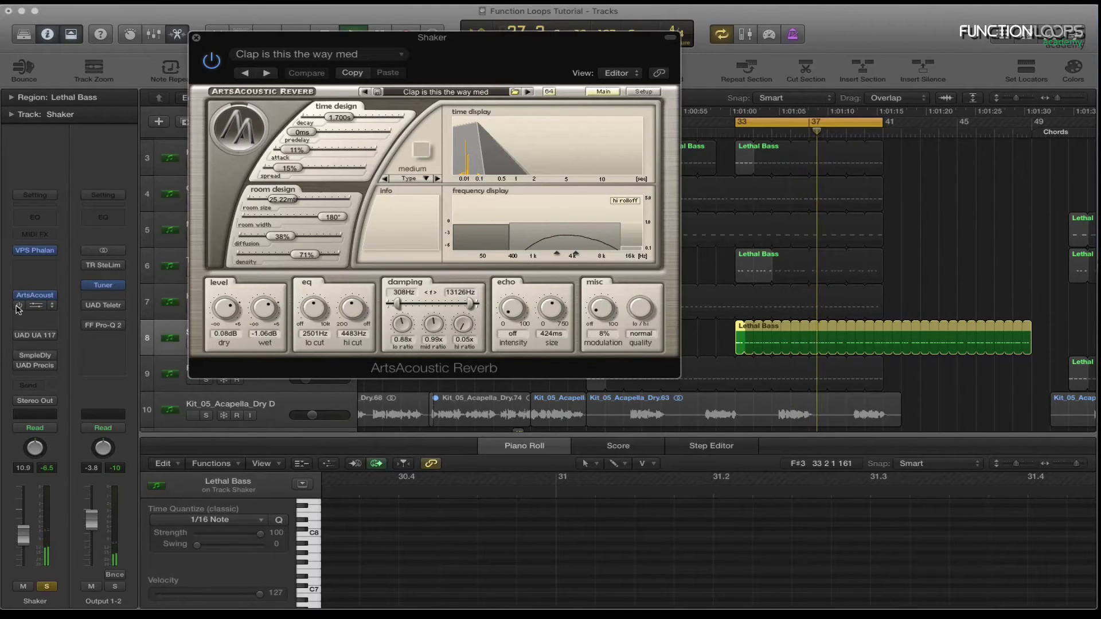
# Enable the remaining Shaker inserts: Kickstart, UAD UA 117, SmpleDly and UAD Precis
pyautogui.click(19, 345)
pyautogui.click(19, 365)
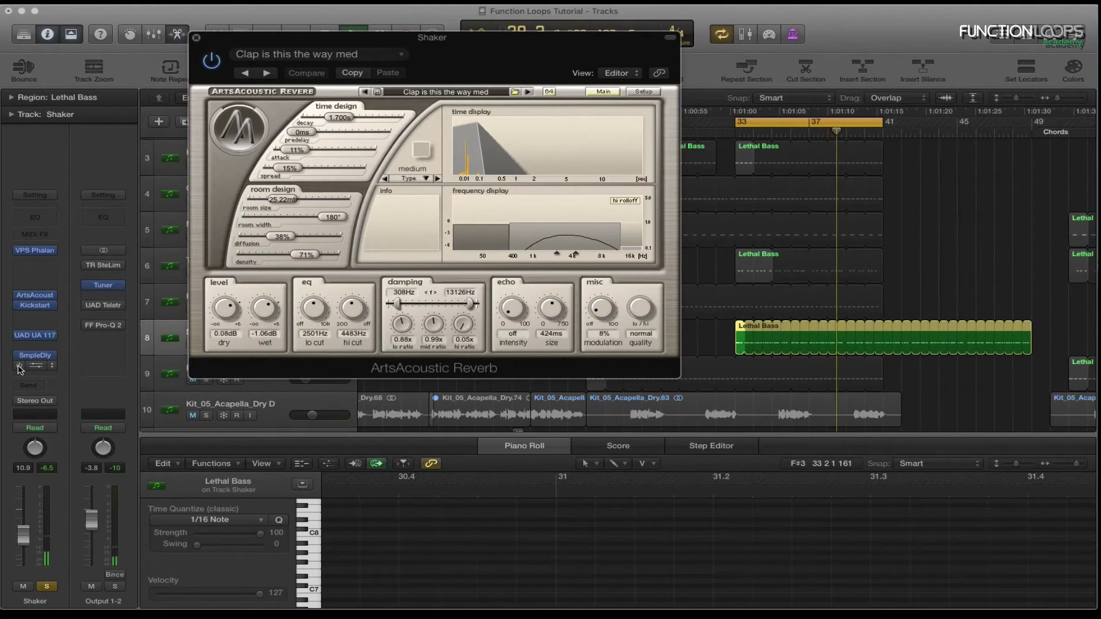
pyautogui.click(20, 366)
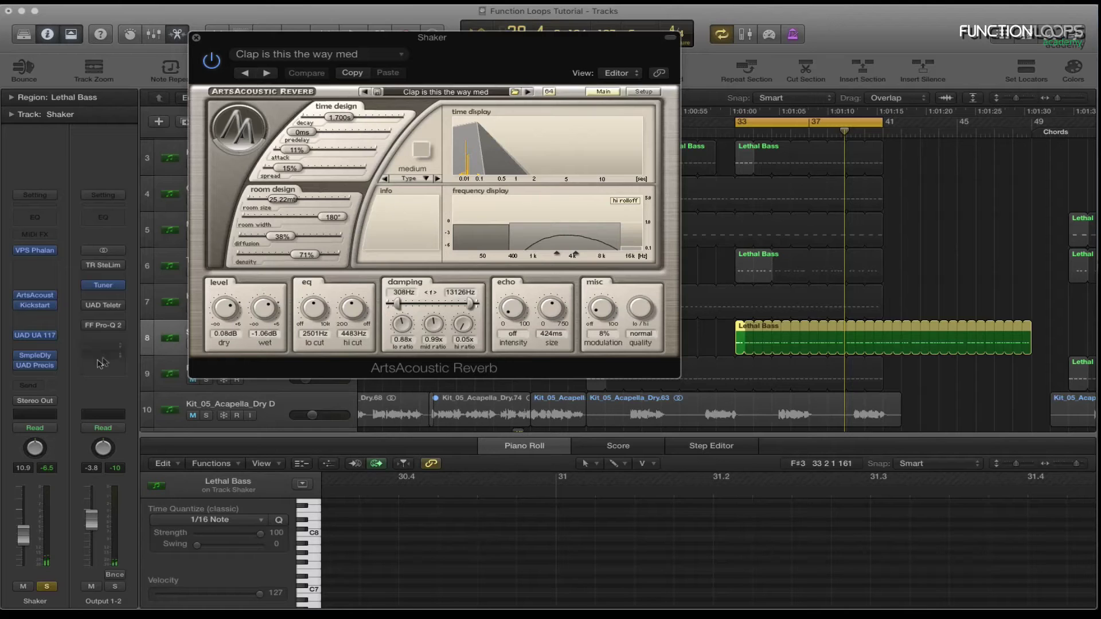
# Close the ArtsAcoustic Reverb window and examine the Shaker's Kickstart and UAD UA 1176 Rev A settings, closing each plugin window
pyautogui.click(195, 39)
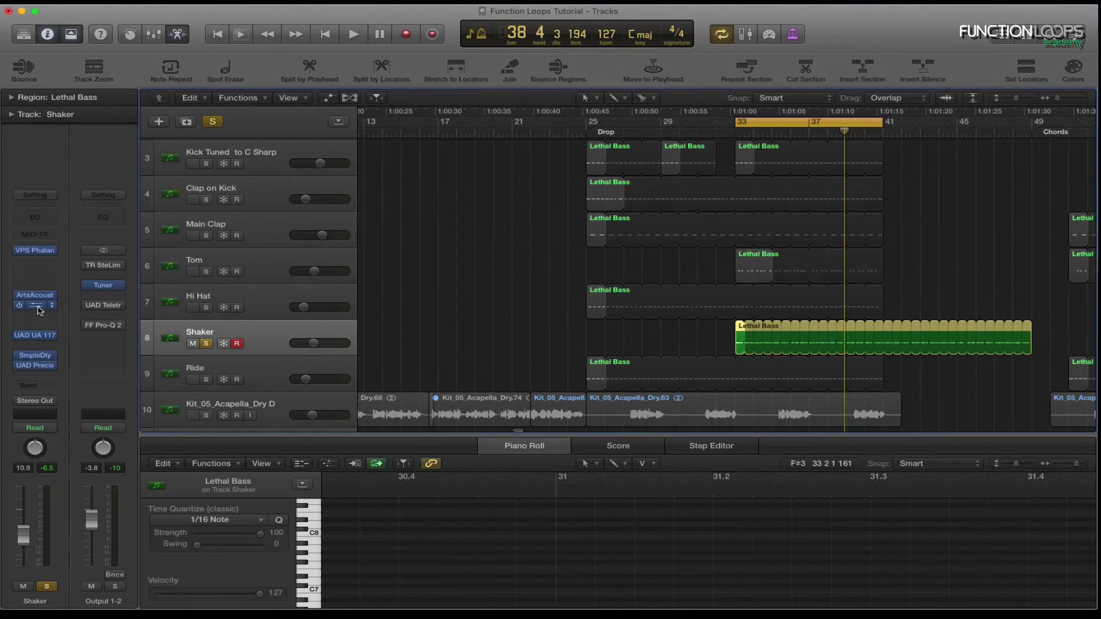
pyautogui.click(36, 306)
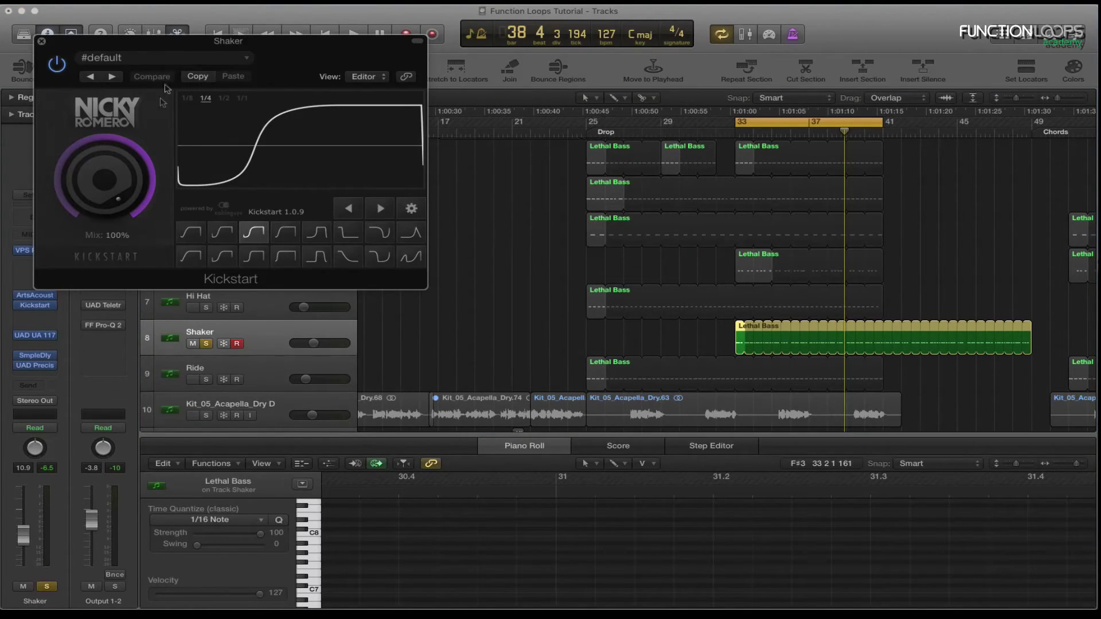
pyautogui.moveTo(224, 67); pyautogui.dragTo(419, 92)
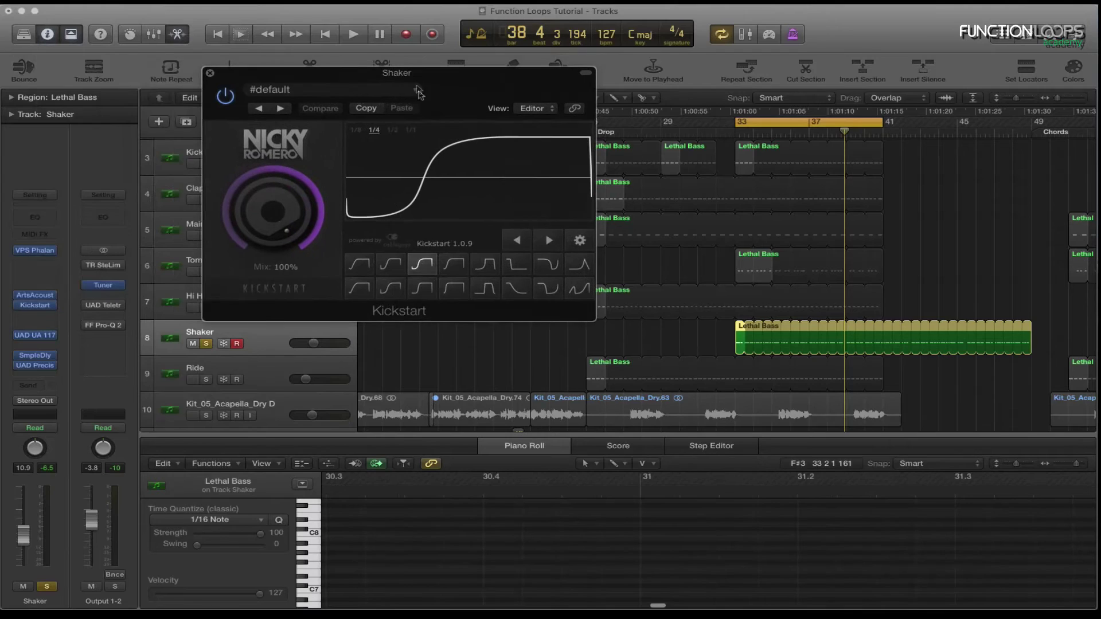
pyautogui.click(211, 73)
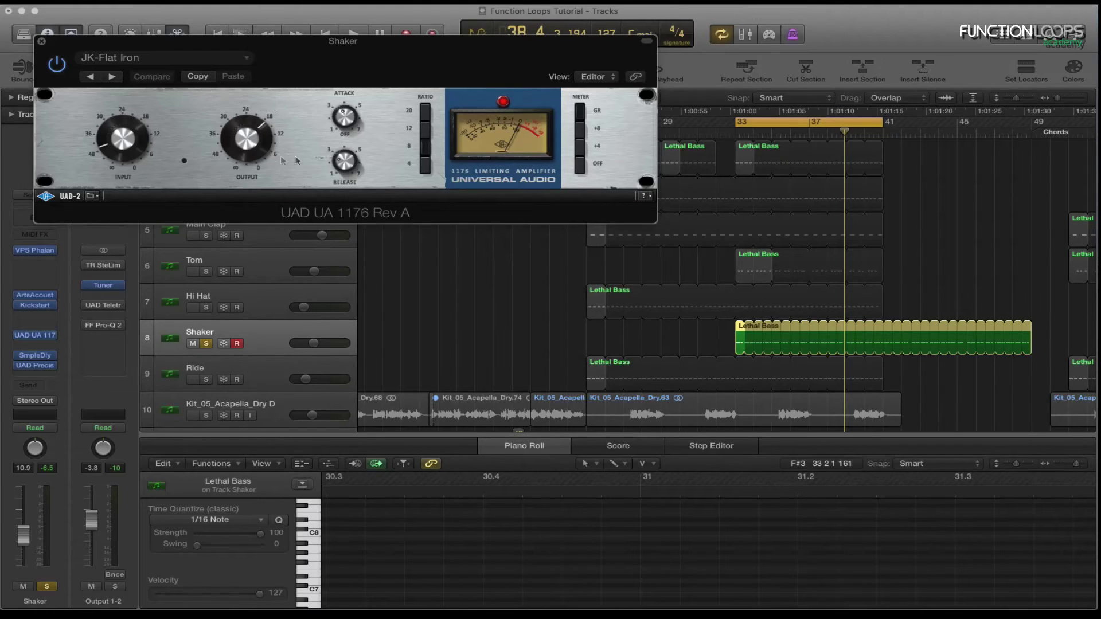
pyautogui.click(40, 41)
# Open the Shaker's Sample Delay, compare playback with it bypassed and enabled, and close its window
pyautogui.moveTo(53, 362)
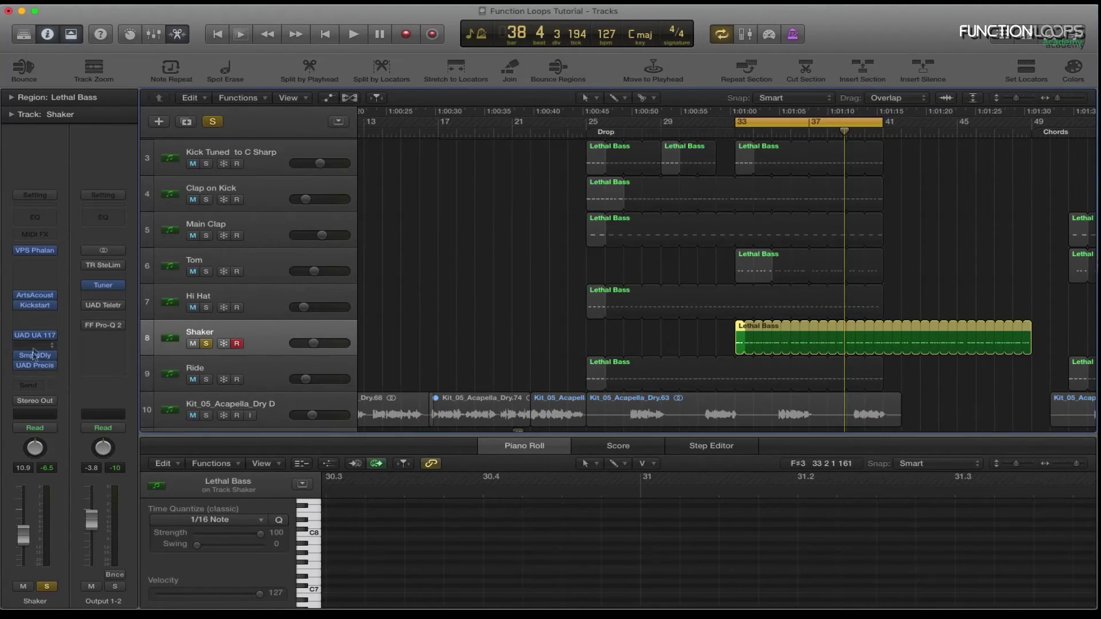
pyautogui.moveTo(203, 45); pyautogui.dragTo(439, 72)
pyautogui.press('space')
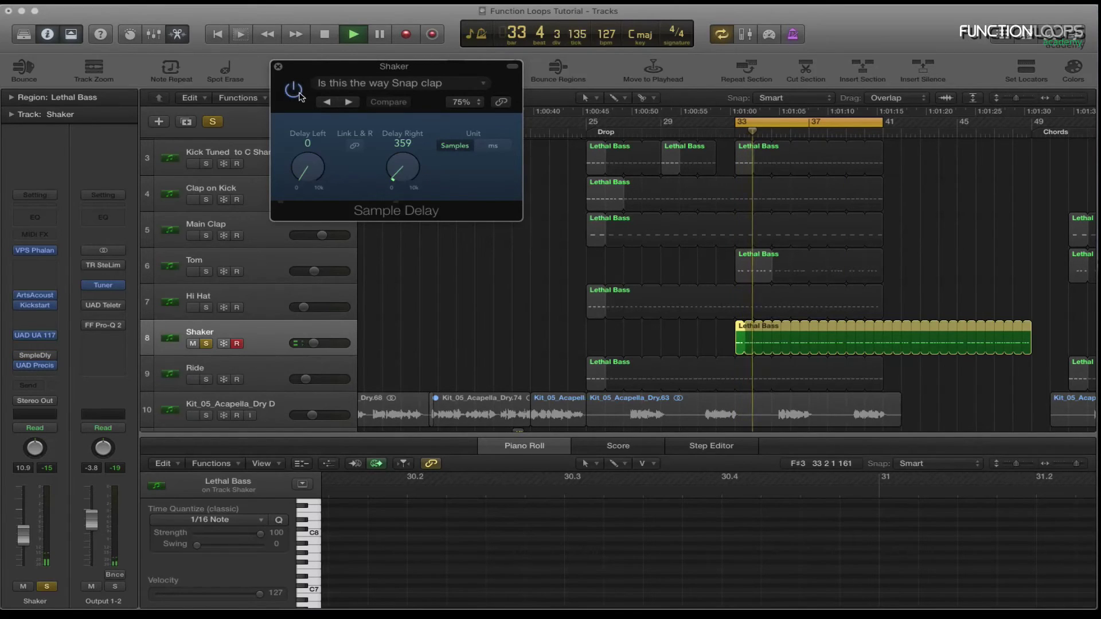
pyautogui.click(280, 69)
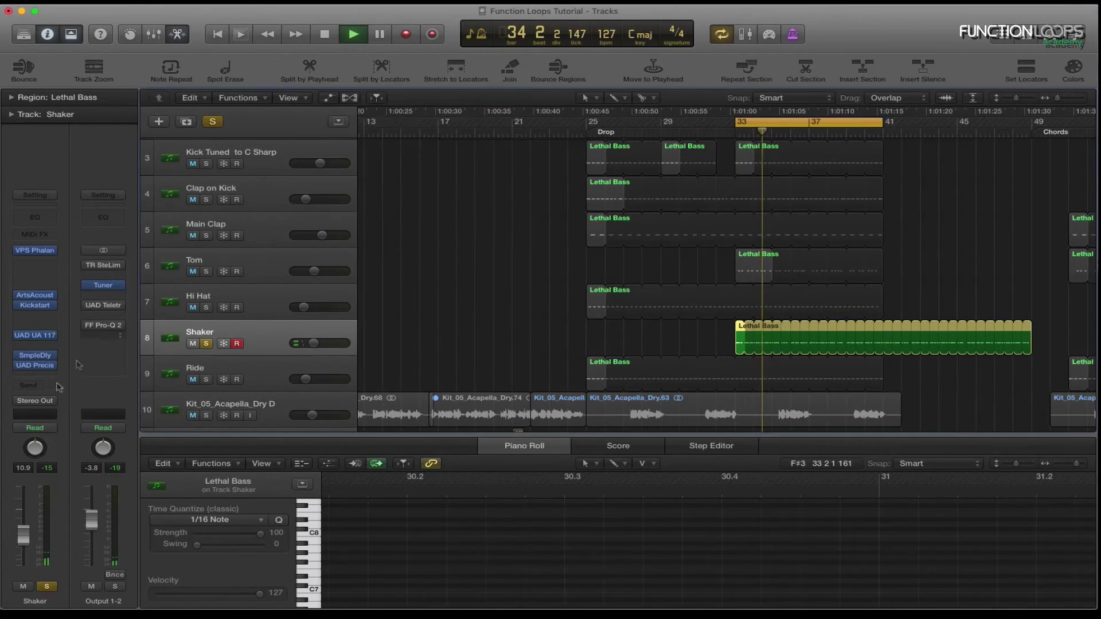
# Examine the Shaker's UAD Precision Limiter during playback, close its window and stop playback
pyautogui.click(34, 365)
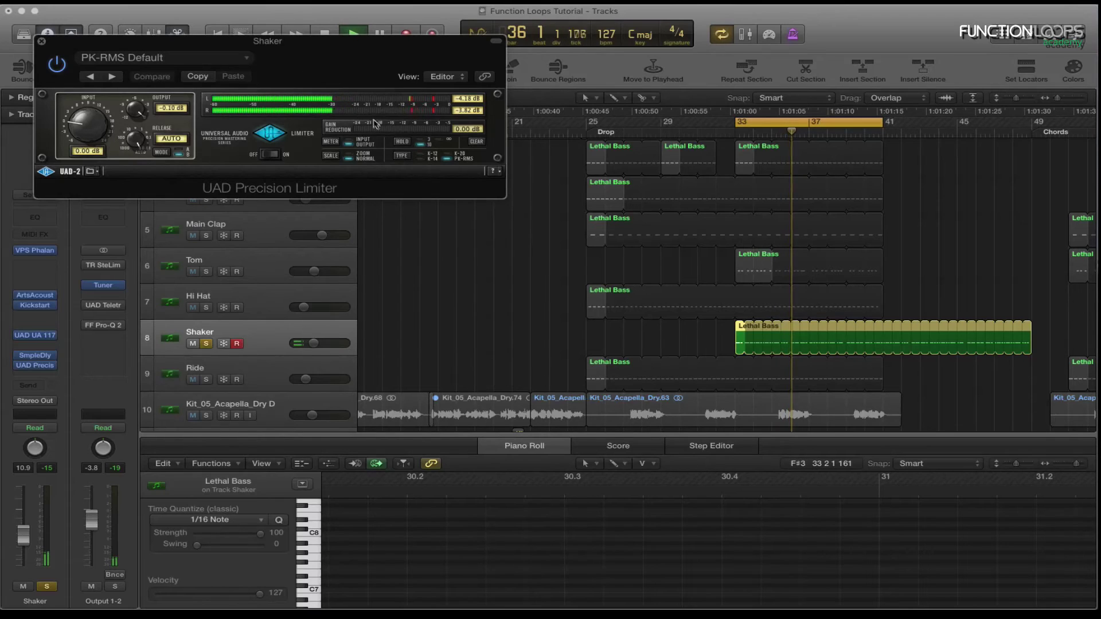
pyautogui.press('super+w')
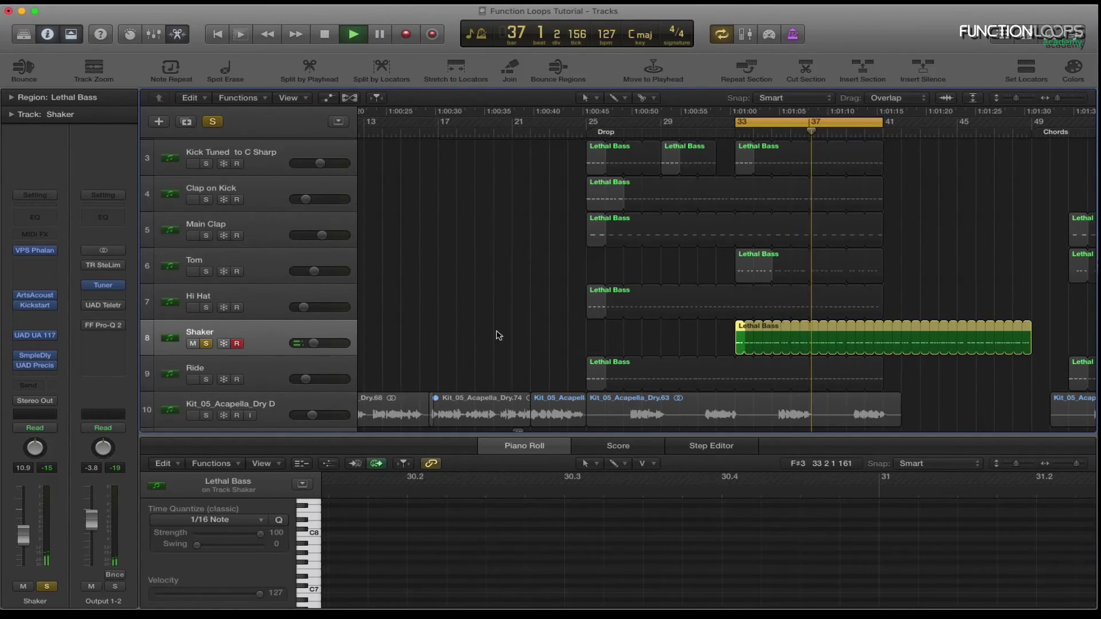
pyautogui.press('space')
pyautogui.click(786, 5)
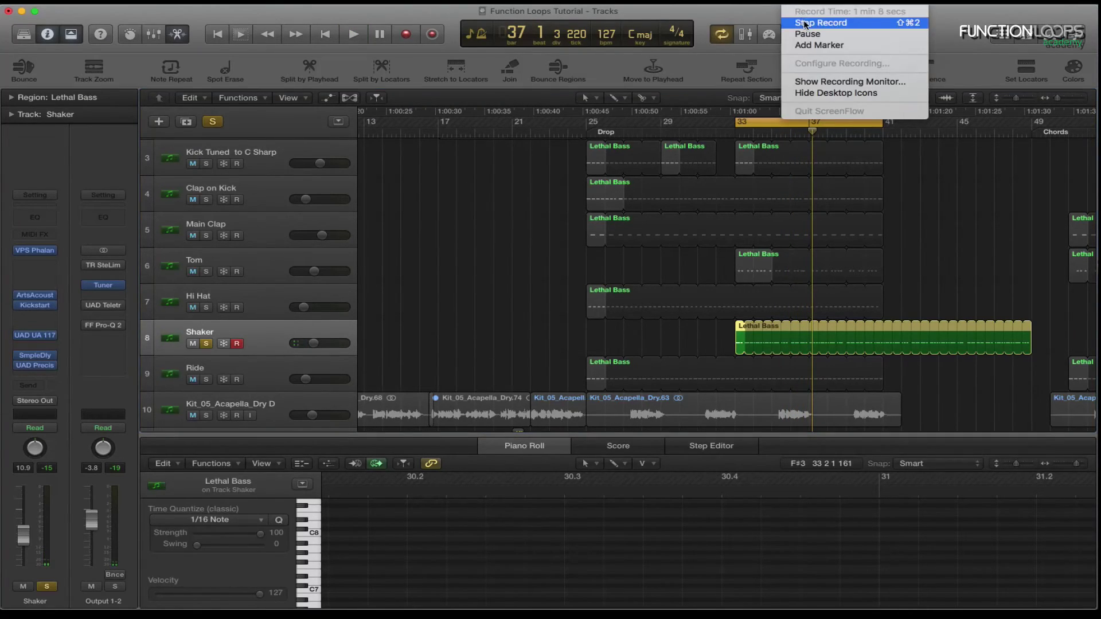
pyautogui.click(803, 24)
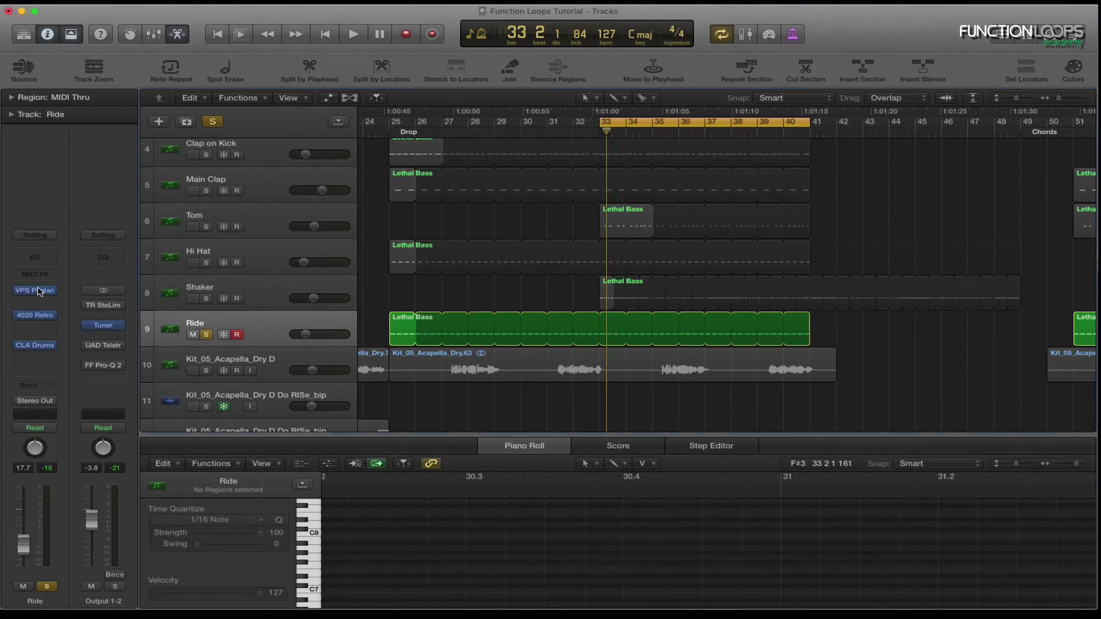
# Open the Ride track's VPS Phalanx sampler and move its window clear of the channel strip
pyautogui.click(39, 291)
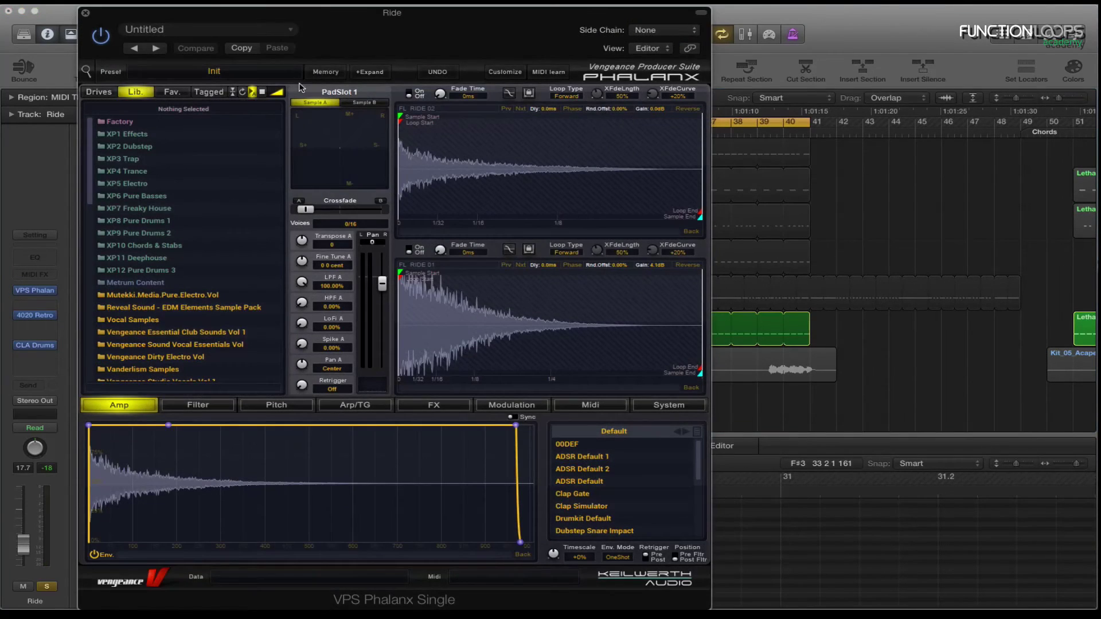
pyautogui.moveTo(408, 25); pyautogui.dragTo(587, 37)
pyautogui.moveTo(516, 24); pyautogui.dragTo(512, 11)
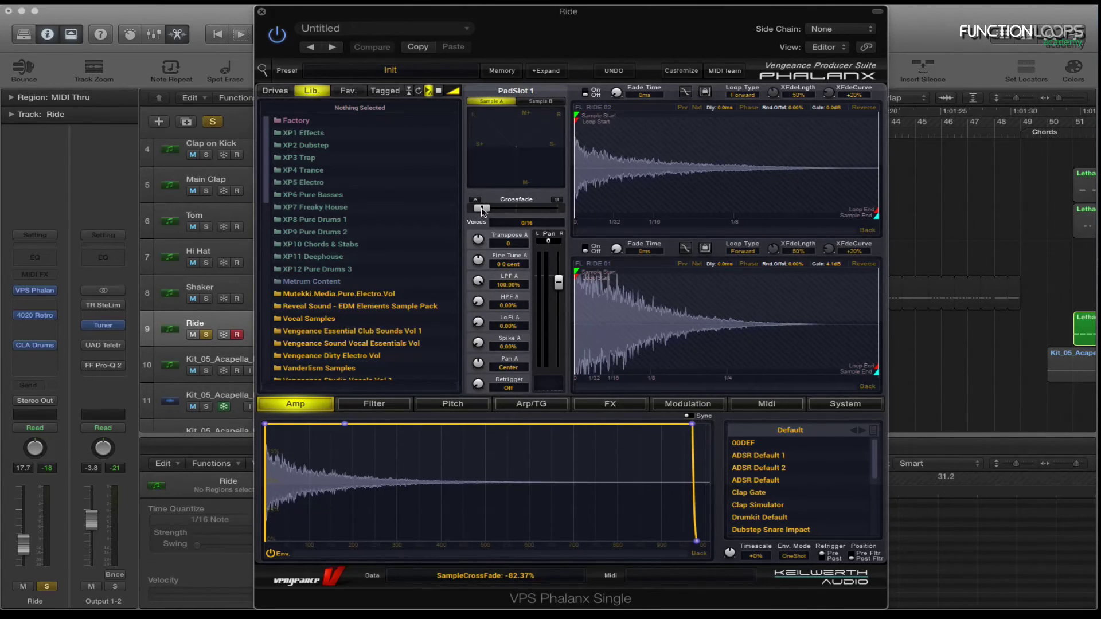
# Audition the two ride samples by sweeping Phalanx's crossfade fully to B and back towards A during playback, and close the sampler
pyautogui.moveTo(482, 208); pyautogui.dragTo(556, 208)
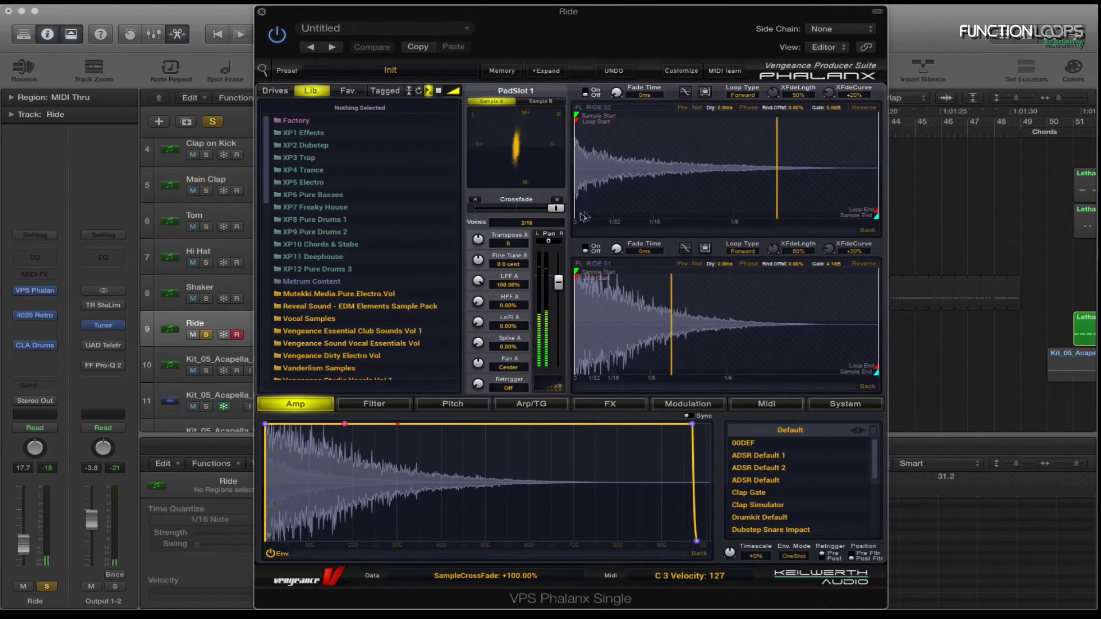
pyautogui.moveTo(556, 208); pyautogui.dragTo(475, 208)
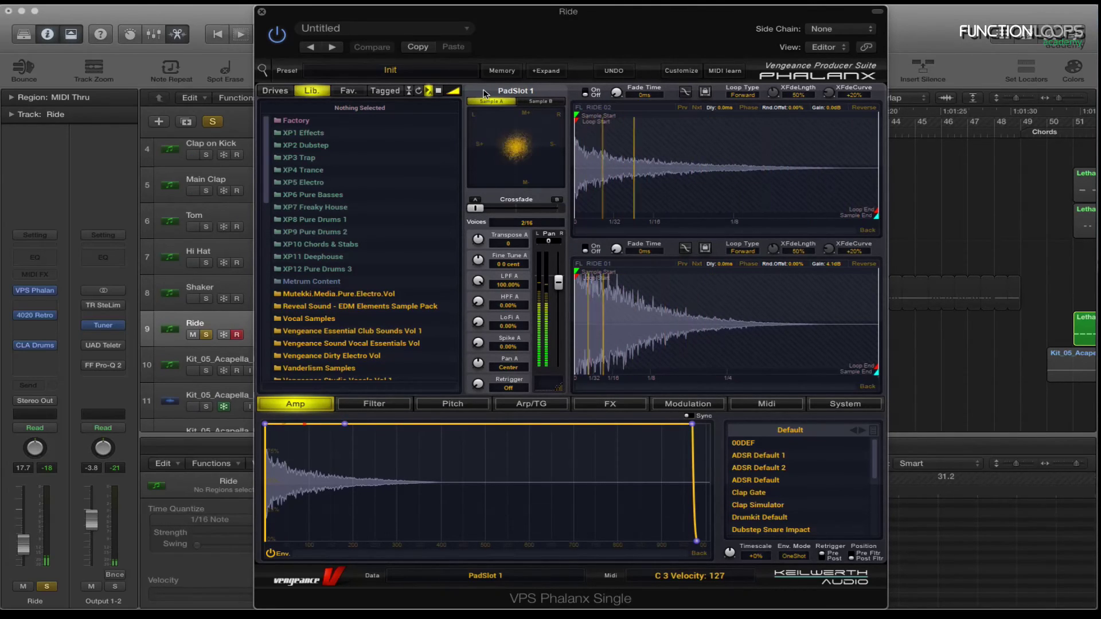
pyautogui.moveTo(476, 208); pyautogui.dragTo(480, 210)
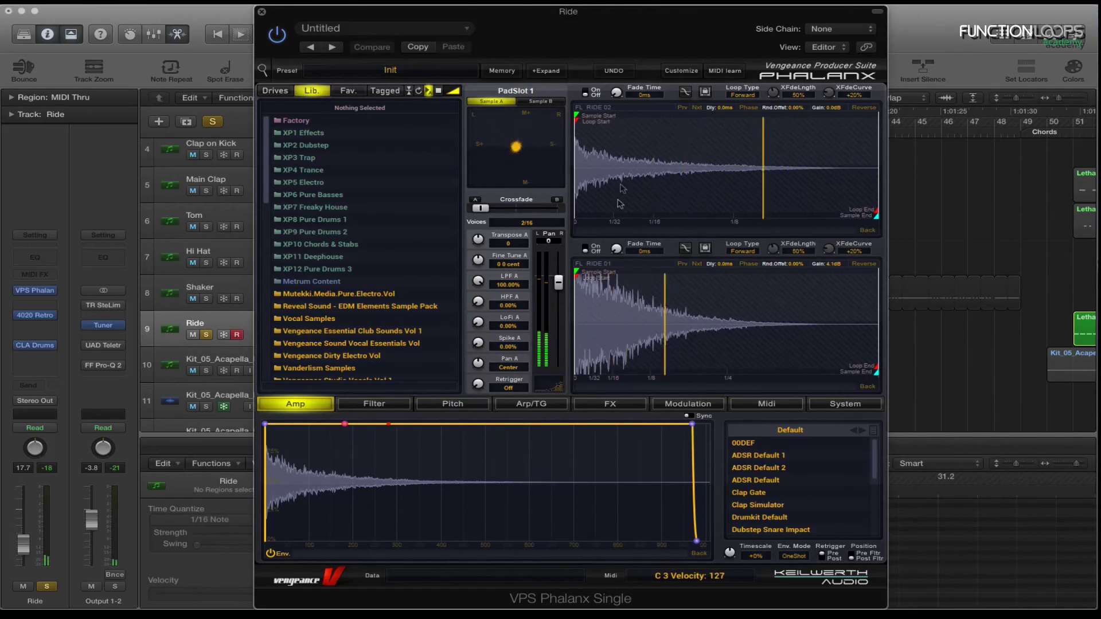
pyautogui.press('super+w')
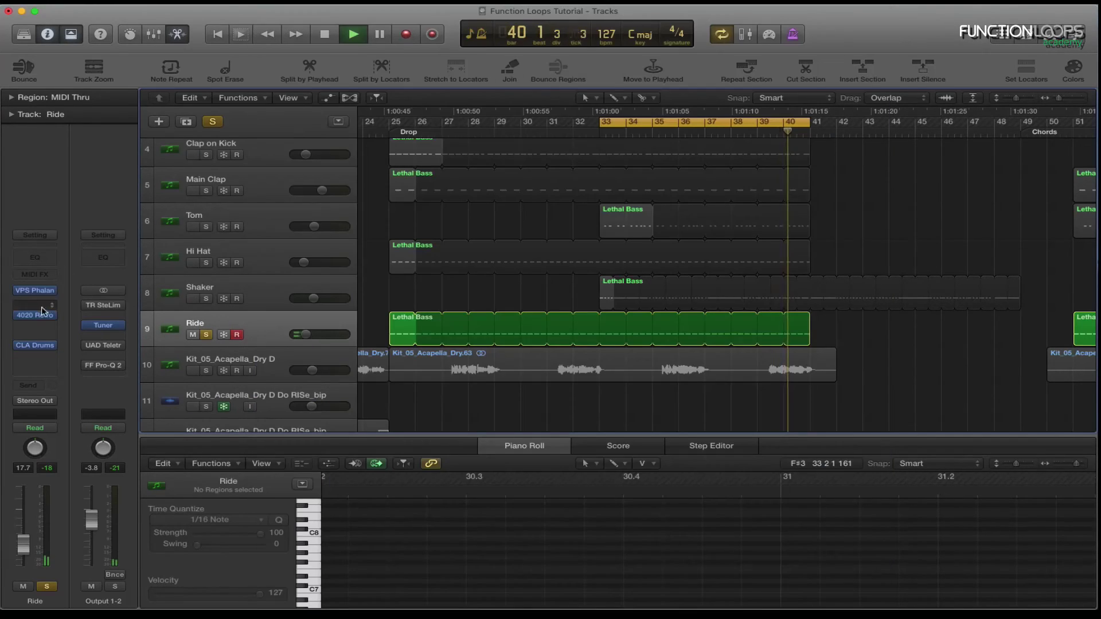
# Open the Ride's 4020 Retro EQ, compare the sound with it bypassed and enabled during playback, and close its window
pyautogui.click(42, 313)
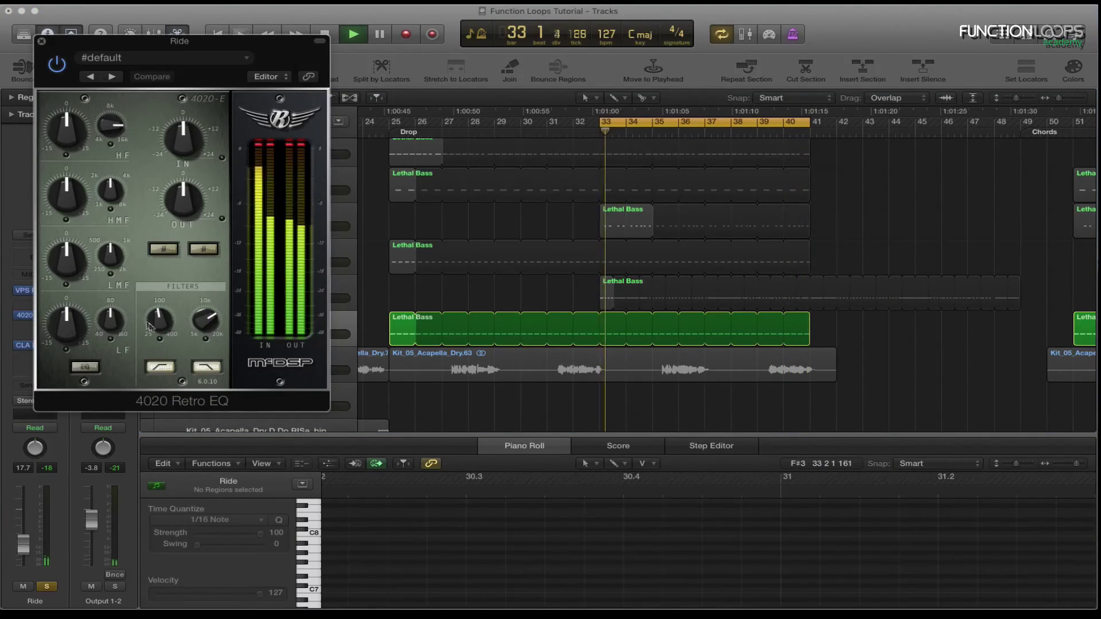
pyautogui.click(56, 64)
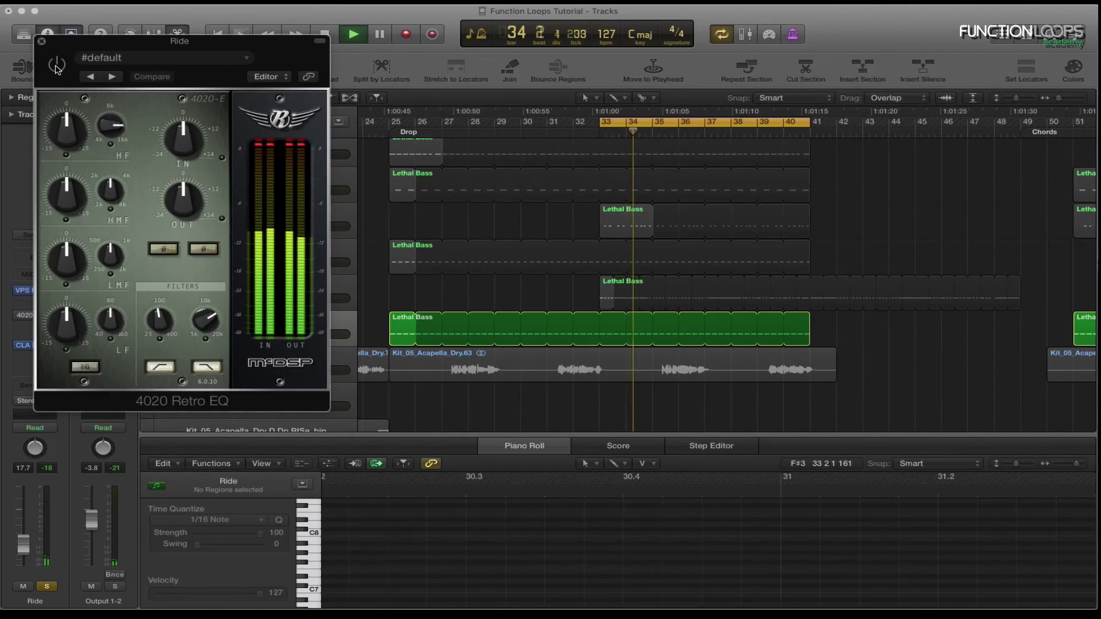
pyautogui.press('super+w')
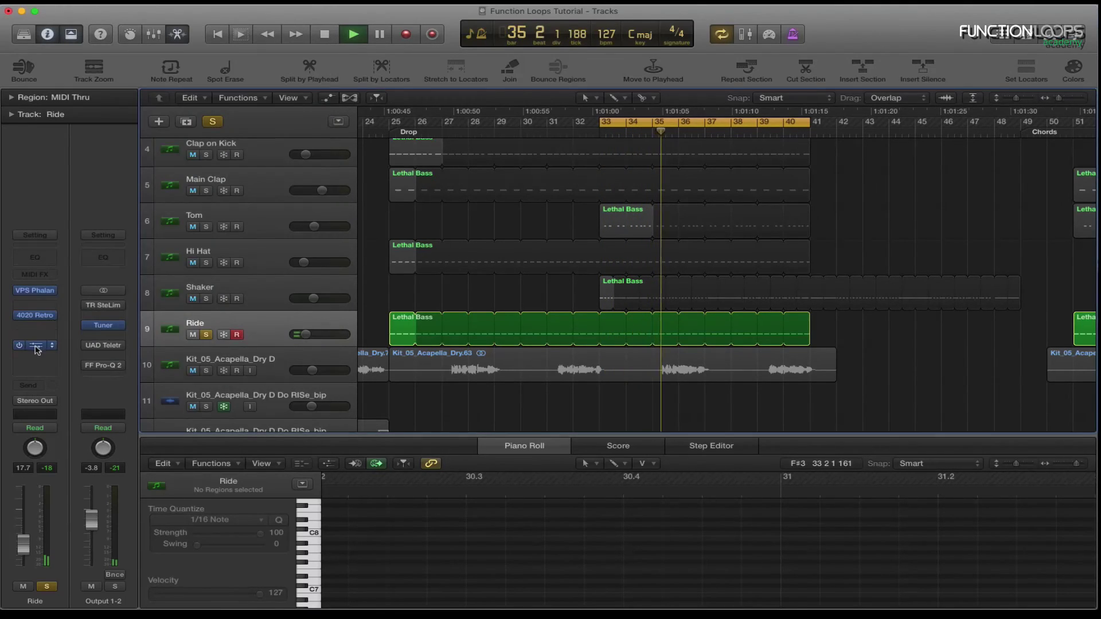
# Open CLA Drums on the Ride, audition its Snare and Toms modes during playback, and return it to Kick
pyautogui.click(35, 346)
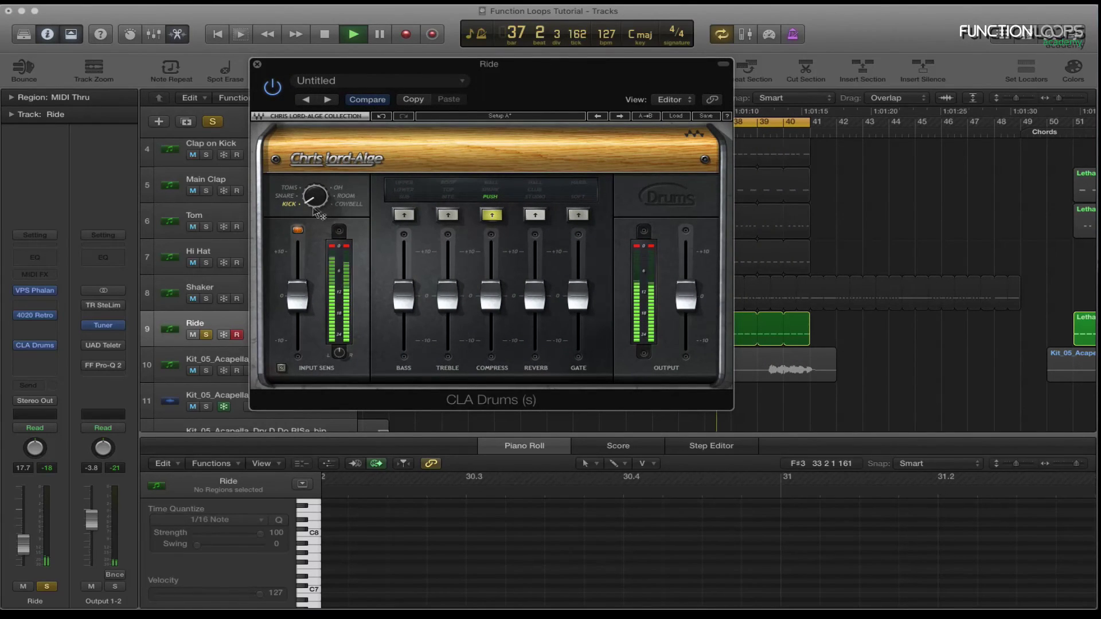
pyautogui.click(290, 197)
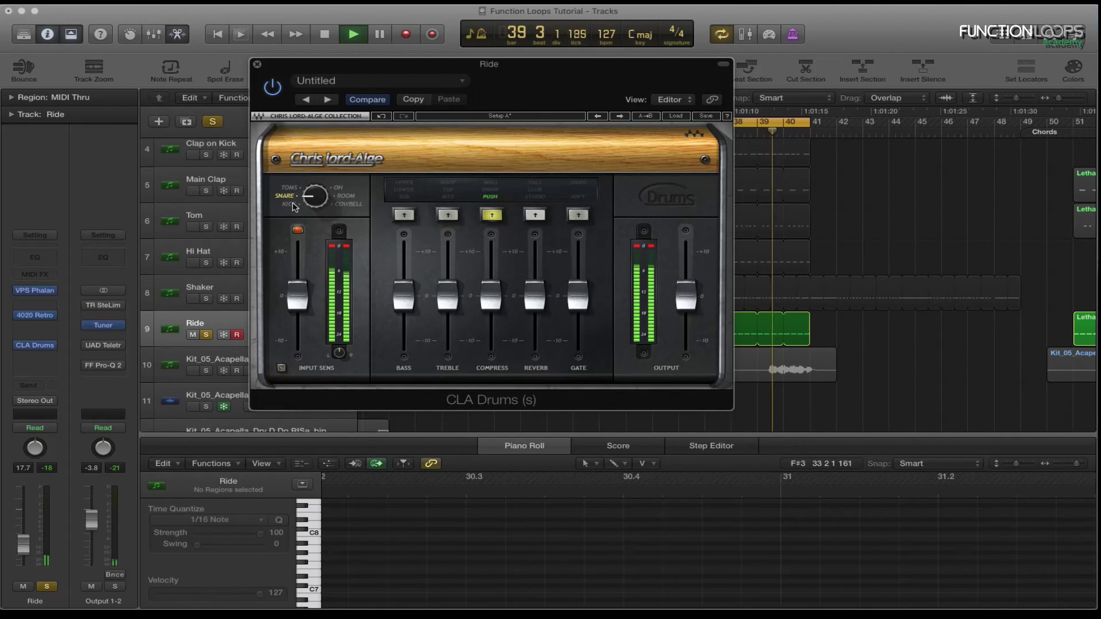
pyautogui.click(290, 187)
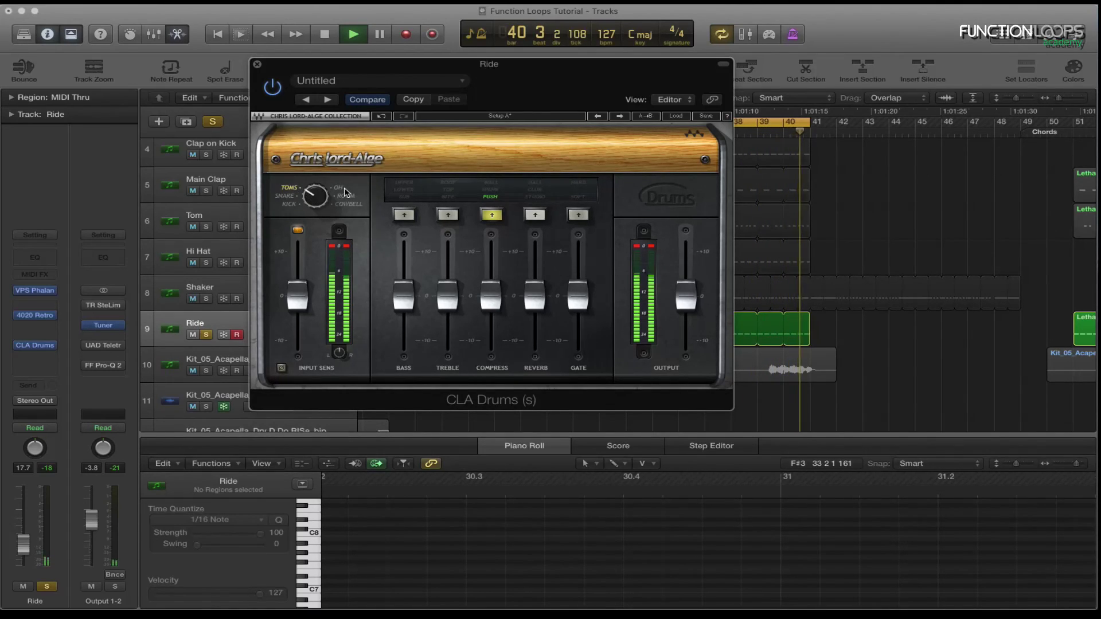
pyautogui.click(289, 204)
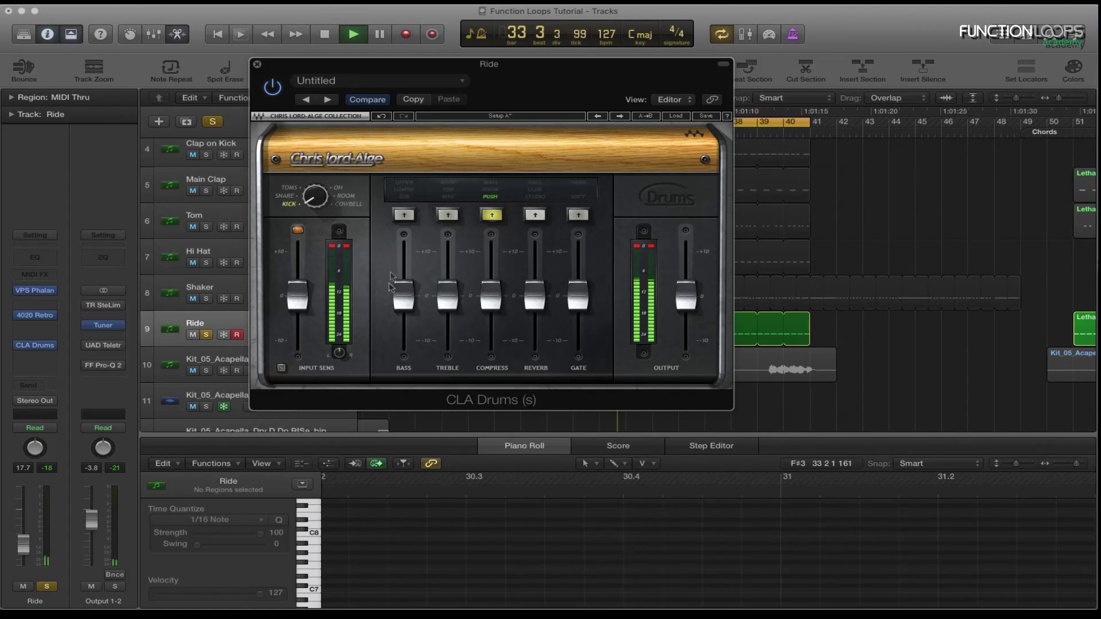